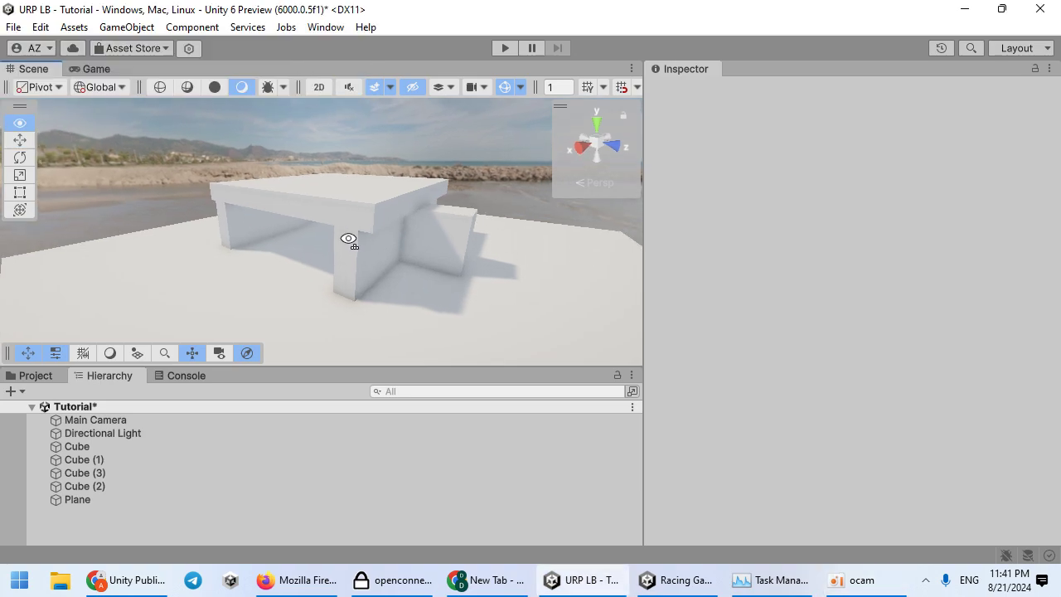
Step: Open URP Lighting Box 2 and create a new lighting profile, Lighting_Profile_Tutorial, in the Tutorial folder, replacing the existing file
{"action": "right_click_drag", "start_coordinate": [438, 293], "coordinate": [466, 179]}
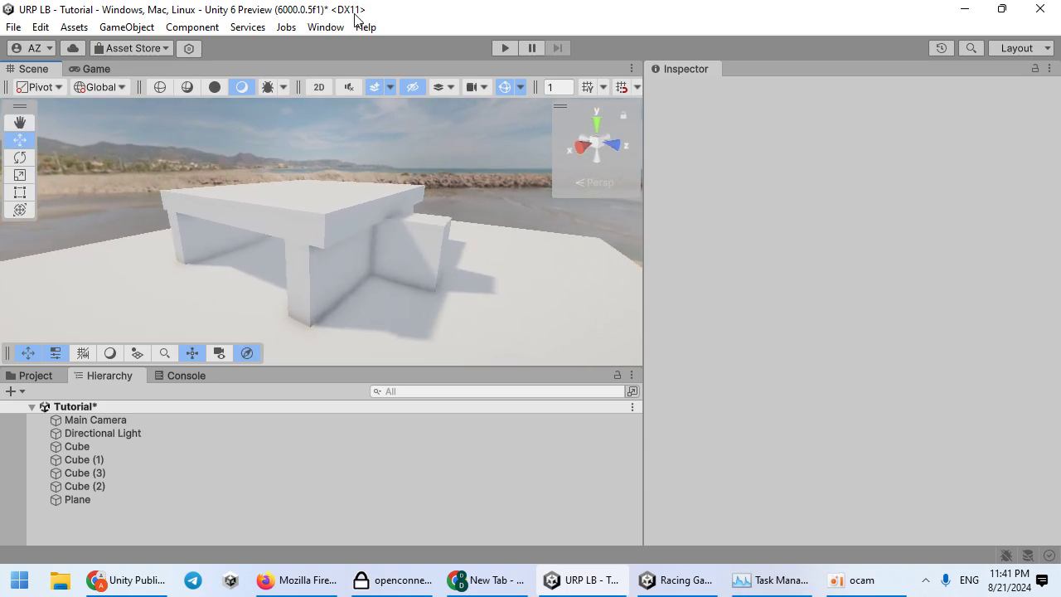
{"action": "left_click", "coordinate": [313, 28]}
{"action": "left_click", "coordinate": [419, 296]}
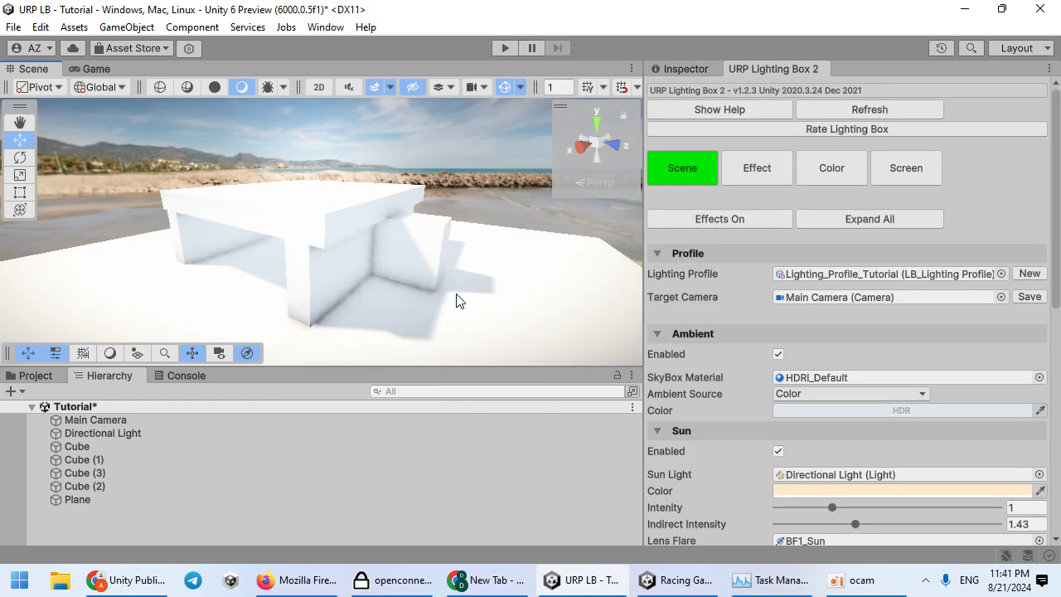
{"action": "left_click", "coordinate": [1026, 275]}
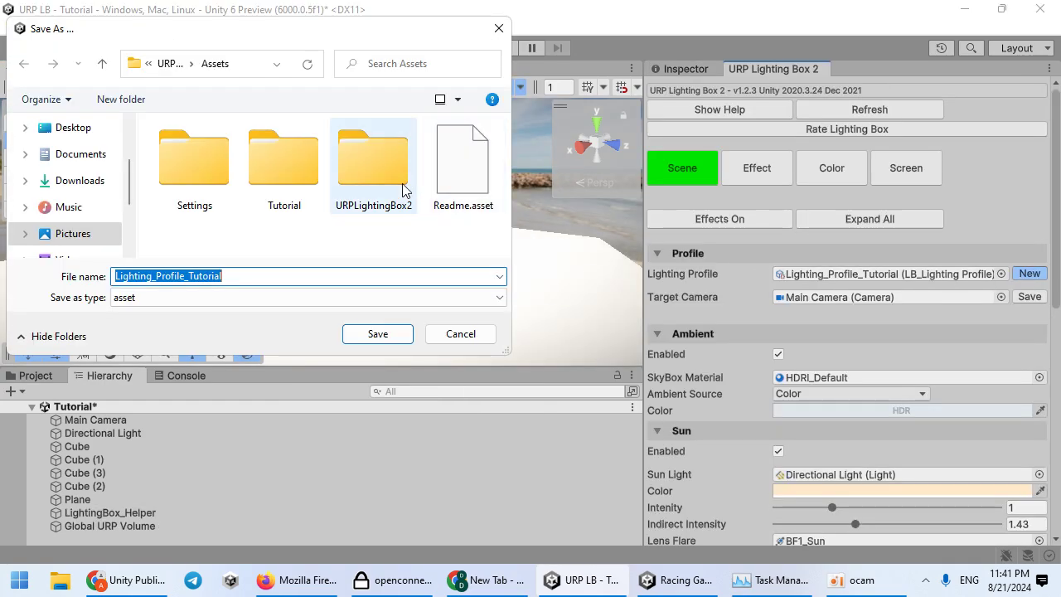
{"action": "double_click", "coordinate": [280, 170]}
{"action": "left_click", "coordinate": [373, 339]}
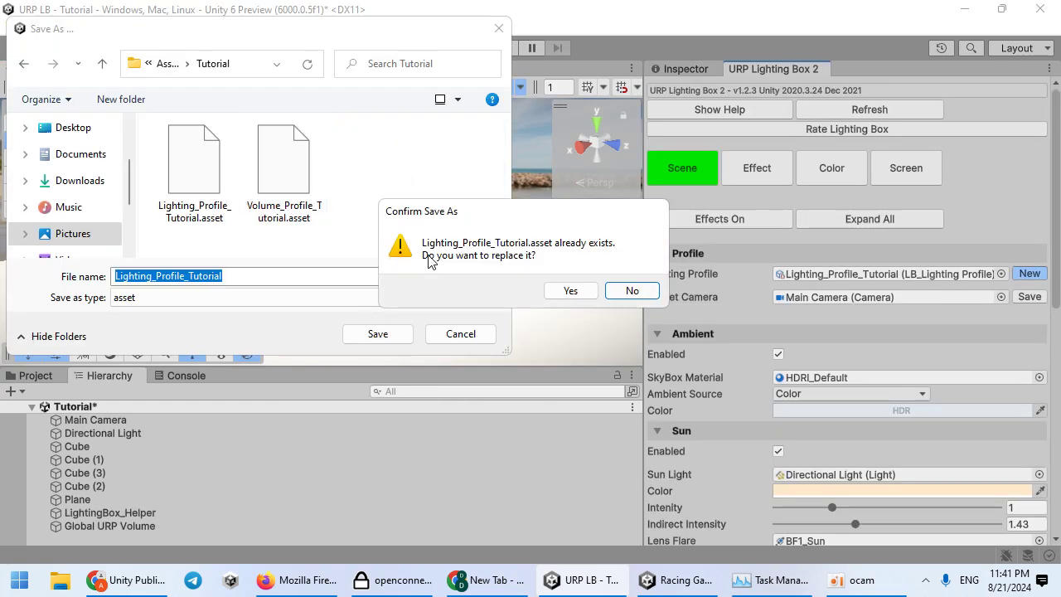
{"action": "left_click", "coordinate": [565, 290]}
Step: Replace the scene's Directional Light with The Sun prefab from the URPLightingBox2 Prefabs folder
{"action": "left_click_drag", "start_coordinate": [433, 229], "coordinate": [419, 252], "text": "alt"}
{"action": "left_click", "coordinate": [108, 431]}
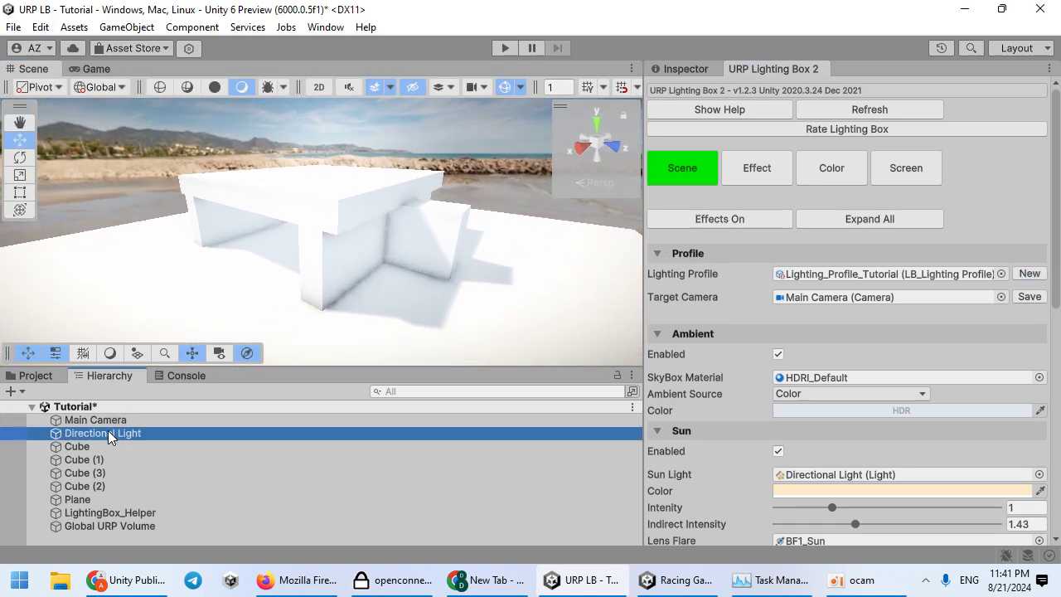
{"action": "key", "text": "Delete"}
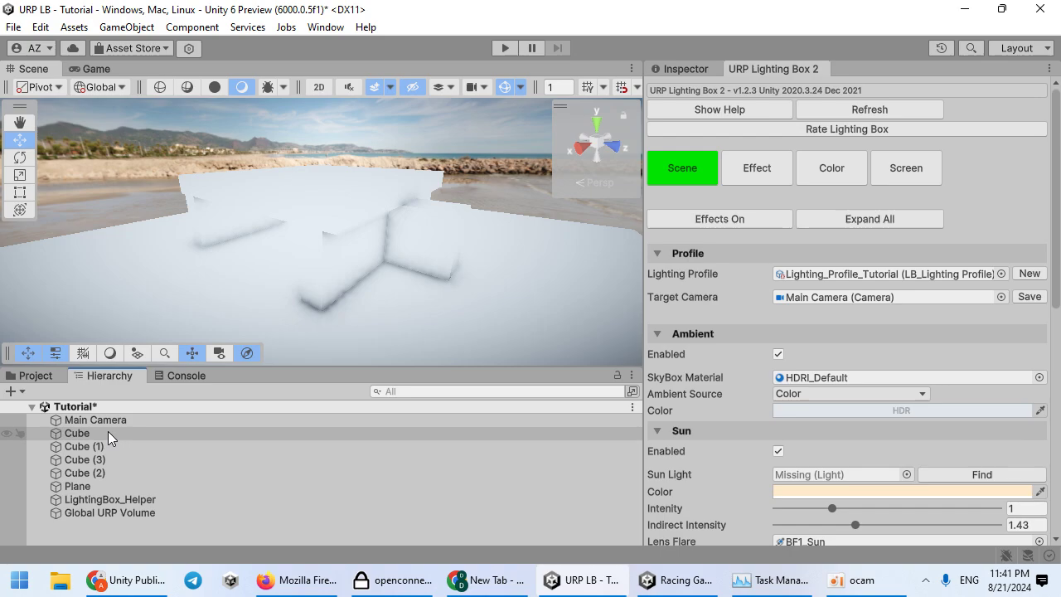
{"action": "left_click", "coordinate": [38, 375]}
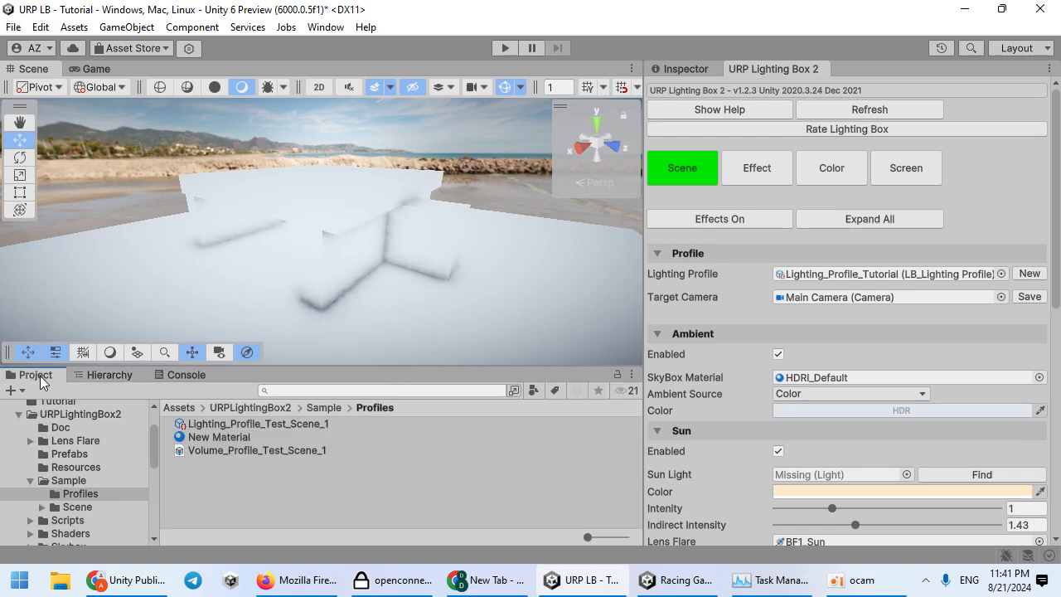
{"action": "left_click", "coordinate": [70, 454]}
{"action": "left_click_drag", "start_coordinate": [212, 451], "coordinate": [236, 292]}
Step: Disable the Lighting Box Sun settings and collapse the Ambient and Sun sections
{"action": "scroll", "coordinate": [838, 349], "scroll_direction": "down", "scroll_amount": 3}
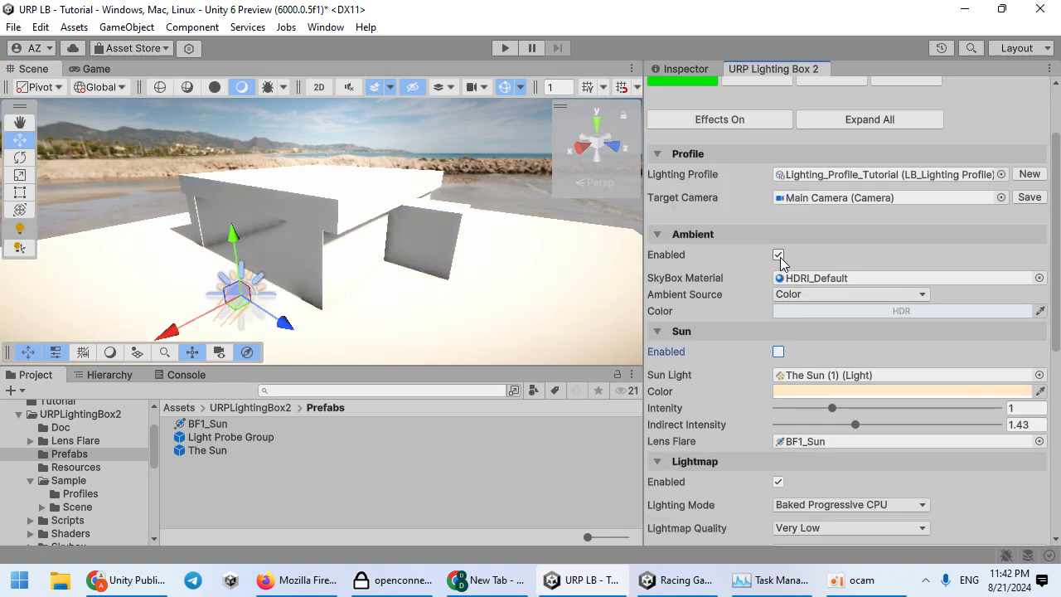
{"action": "left_click", "coordinate": [738, 237]}
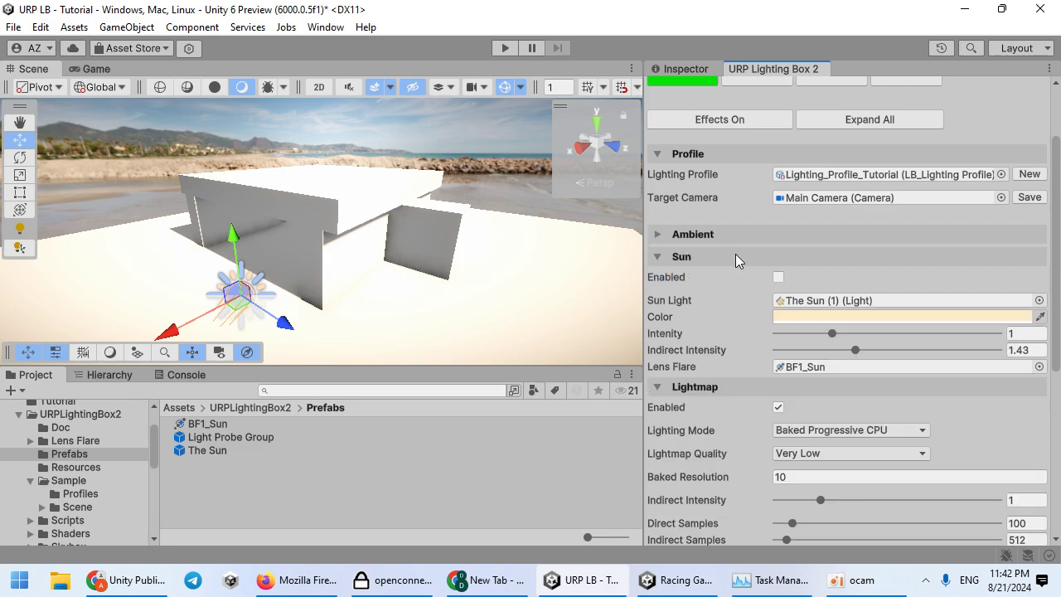
{"action": "left_click", "coordinate": [737, 250]}
Step: Set the sun object's day-night cycle Time Slider to 24915 and Geo Rotation to 293
{"action": "left_click", "coordinate": [682, 69]}
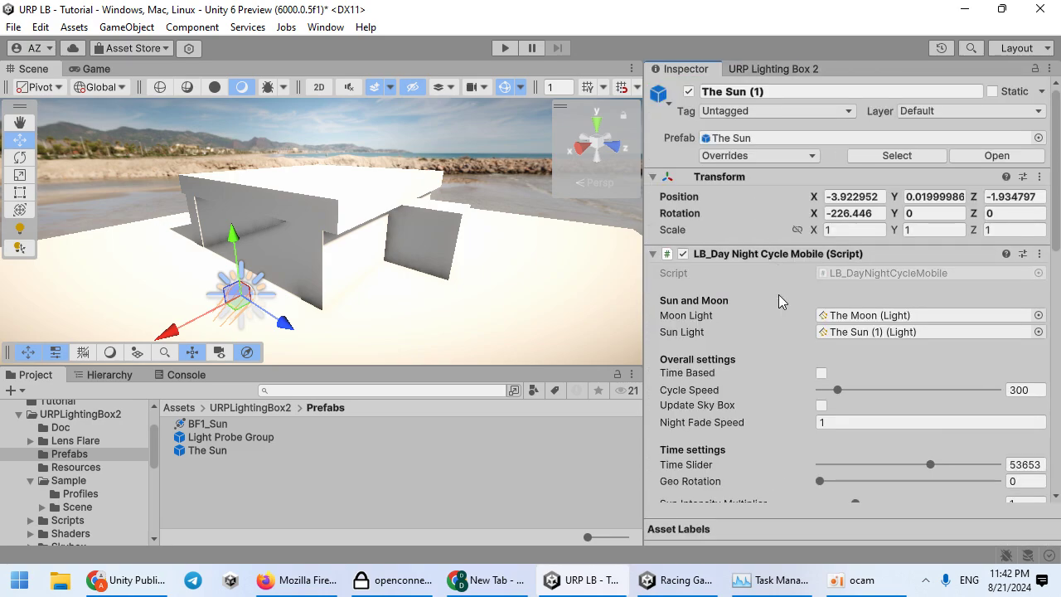
{"action": "scroll", "coordinate": [850, 300], "scroll_direction": "down", "scroll_amount": 3}
{"action": "scroll", "coordinate": [800, 298], "scroll_direction": "down", "scroll_amount": 1}
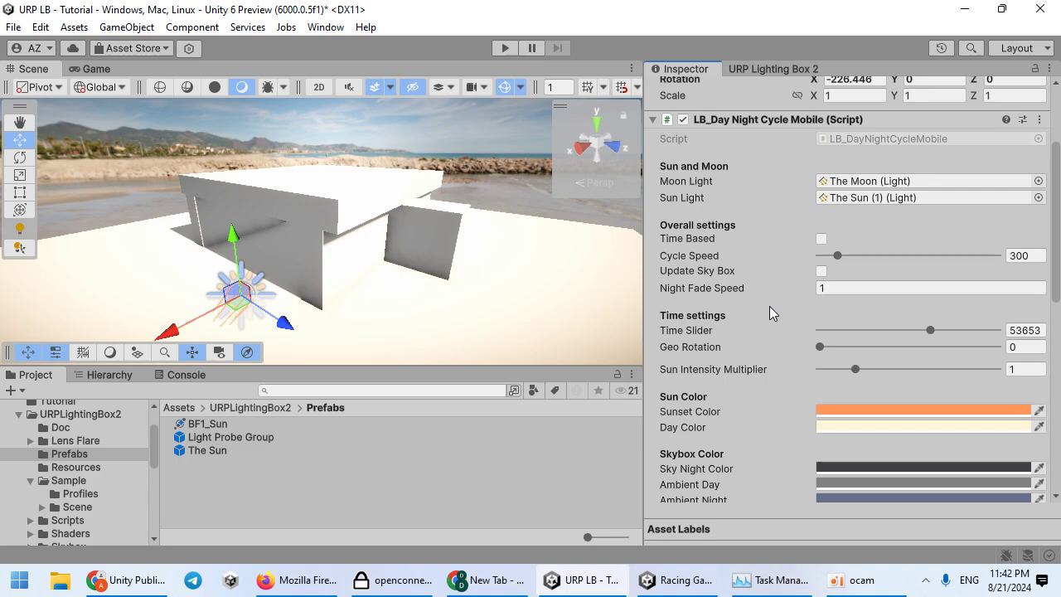
{"action": "scroll", "coordinate": [779, 299], "scroll_direction": "down", "scroll_amount": 2}
{"action": "left_click_drag", "start_coordinate": [928, 242], "coordinate": [883, 243]}
{"action": "left_click_drag", "start_coordinate": [821, 258], "coordinate": [966, 239]}
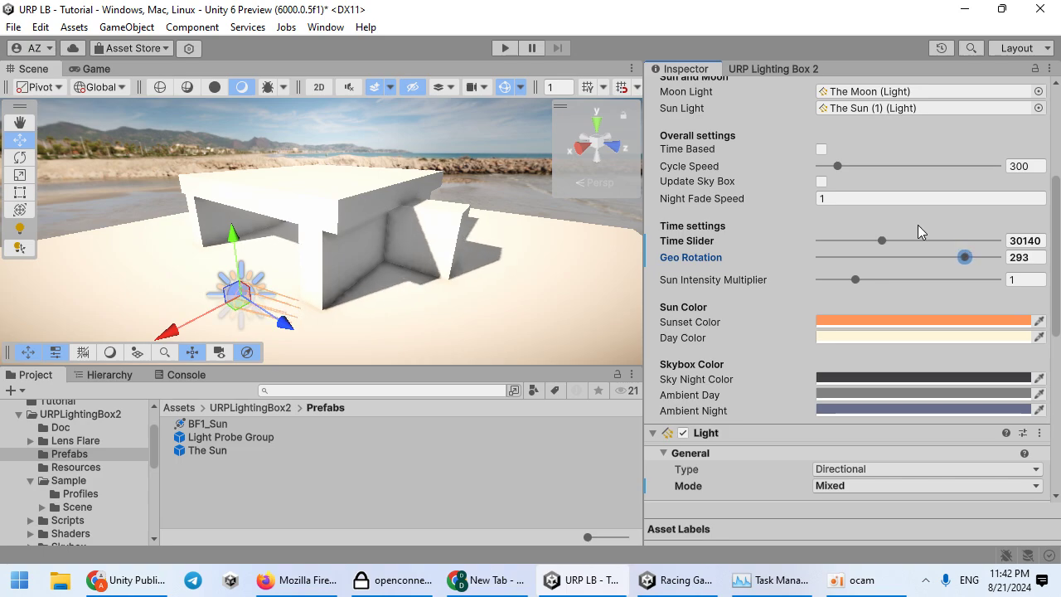
{"action": "left_click_drag", "start_coordinate": [883, 245], "coordinate": [872, 239]}
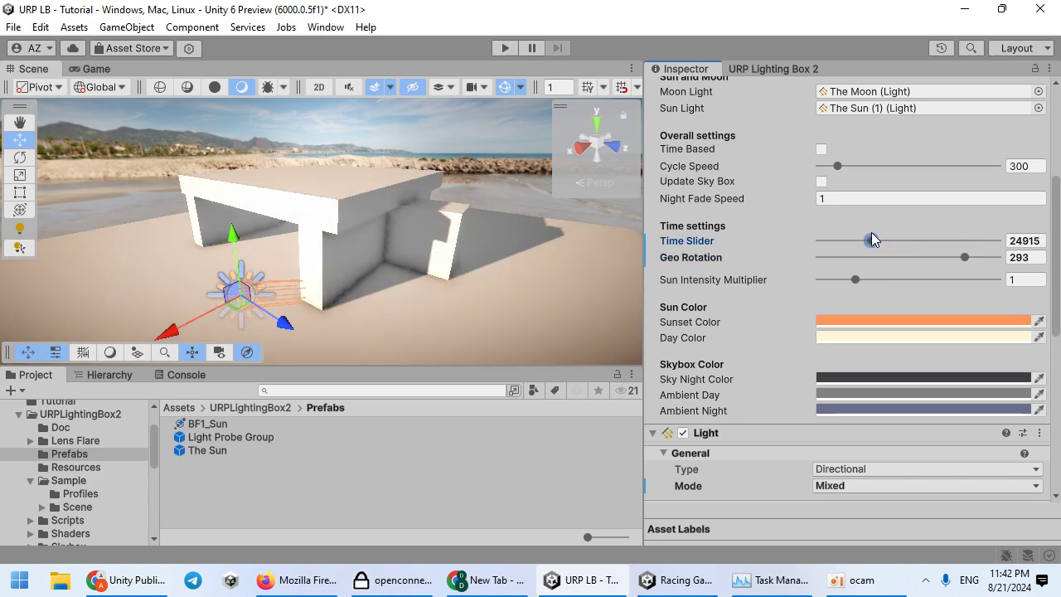
Step: Set the lightmap Lighting Mode to Baked Progressive GPU and the Lightmap Quality to High
{"action": "left_click_drag", "start_coordinate": [577, 272], "coordinate": [985, 209], "text": "alt"}
{"action": "right_click_drag", "start_coordinate": [985, 208], "coordinate": [560, 290]}
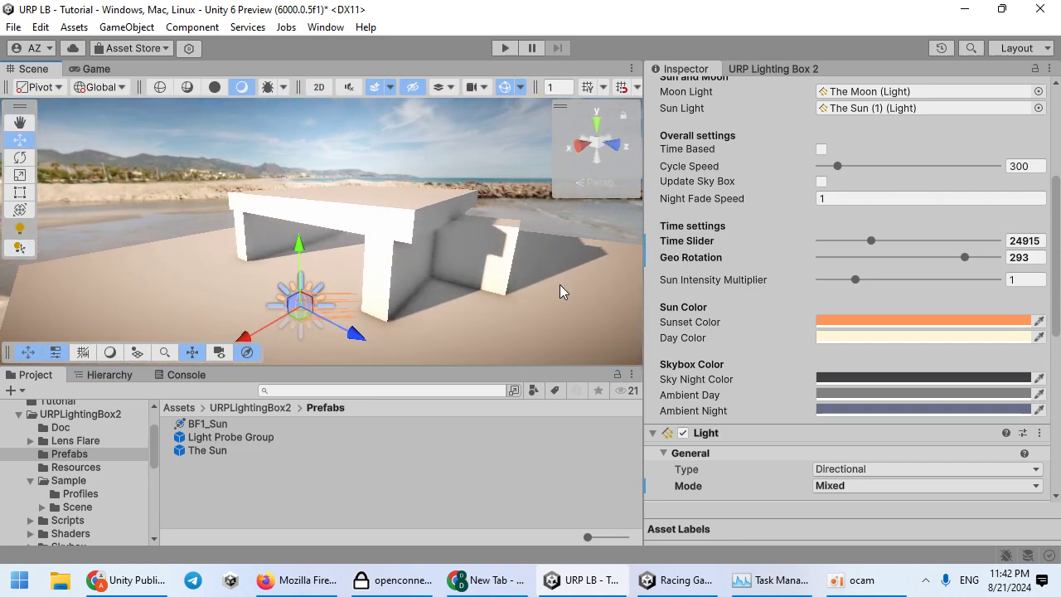
{"action": "left_click", "coordinate": [769, 69]}
{"action": "left_click", "coordinate": [811, 323]}
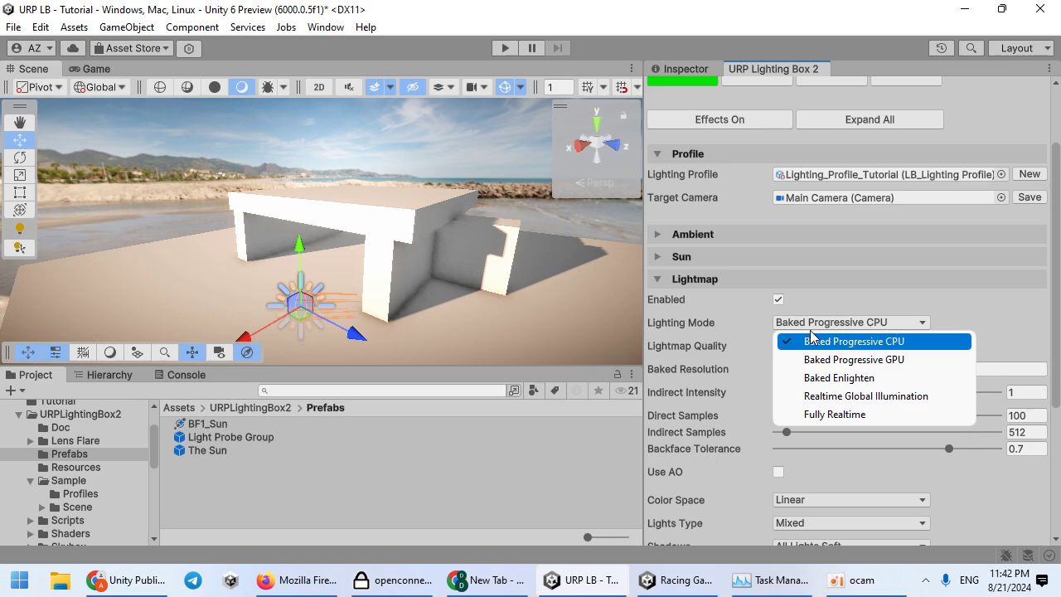
{"action": "left_click", "coordinate": [835, 361]}
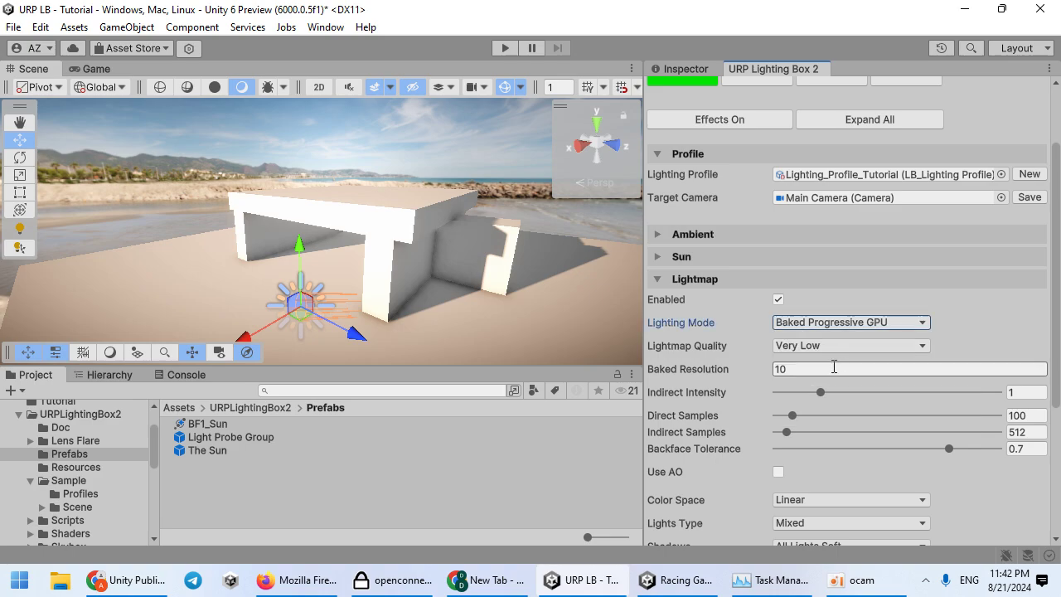
{"action": "left_click", "coordinate": [790, 346]}
{"action": "left_click", "coordinate": [872, 418]}
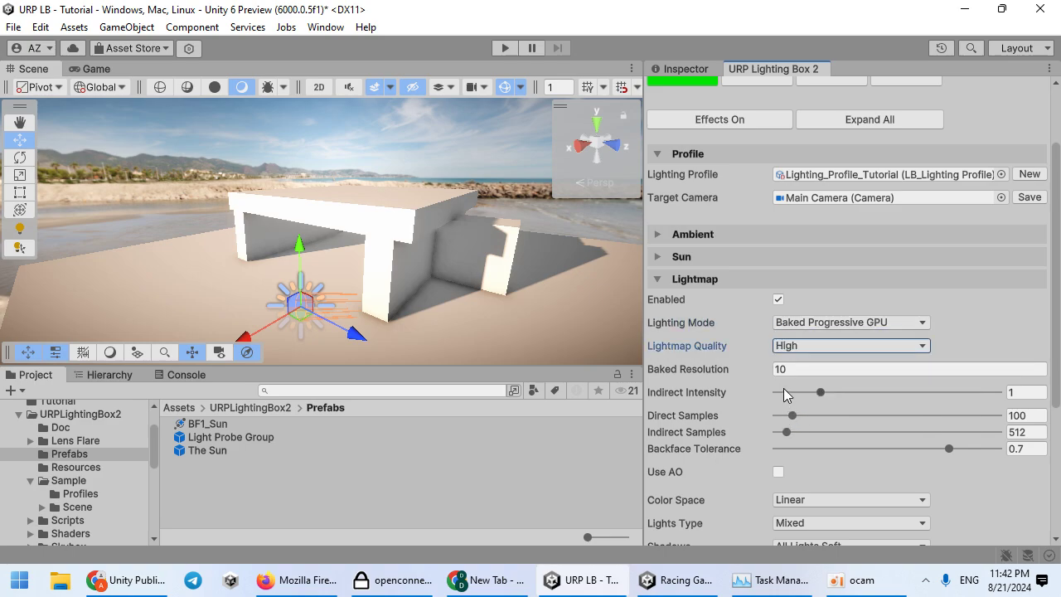
Step: Show the Baked Lightmap visualization in the scene view to examine the texel density
{"action": "left_click", "coordinate": [284, 87]}
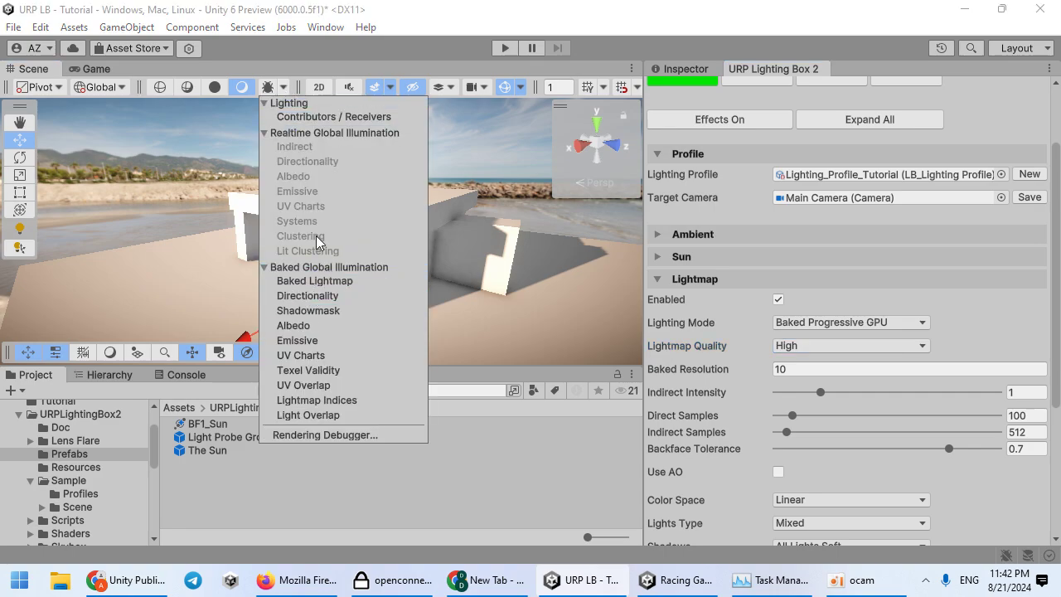
{"action": "left_click", "coordinate": [274, 267]}
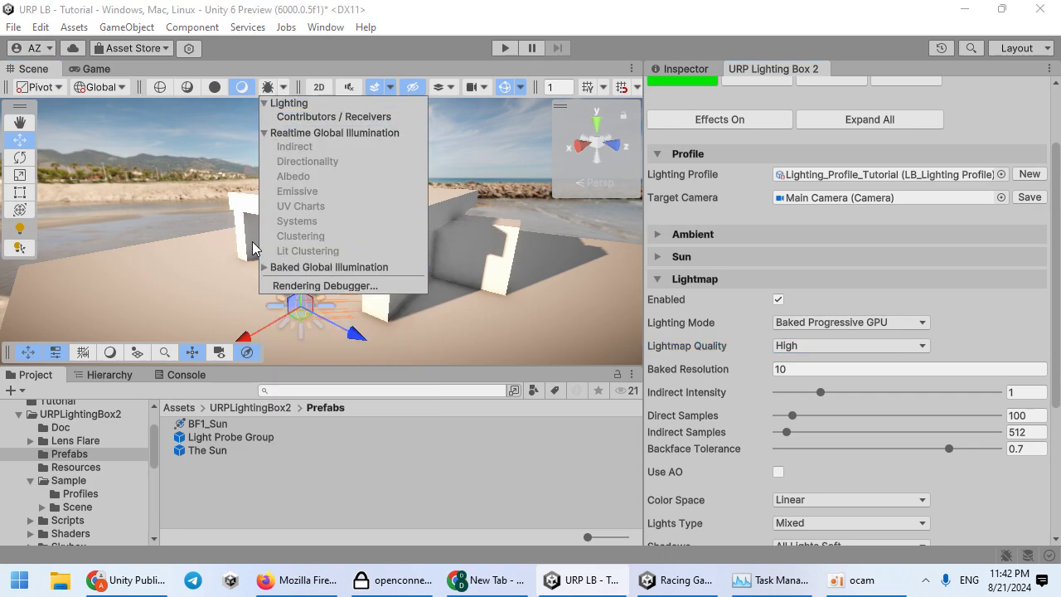
{"action": "left_click", "coordinate": [284, 92]}
{"action": "left_click", "coordinate": [284, 87]}
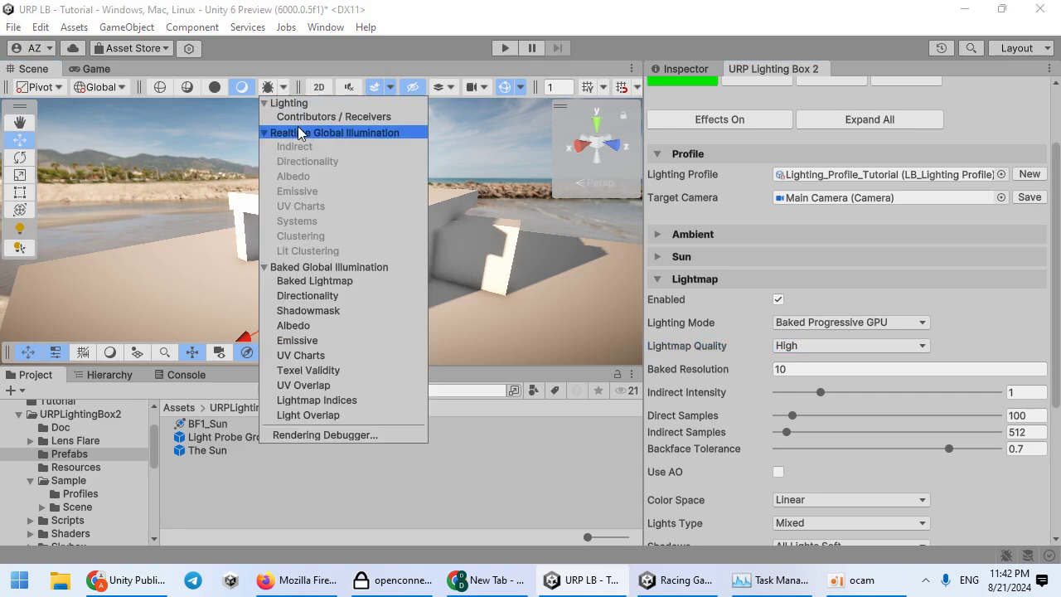
{"action": "left_click", "coordinate": [315, 279]}
{"action": "right_click_drag", "start_coordinate": [208, 300], "coordinate": [218, 312]}
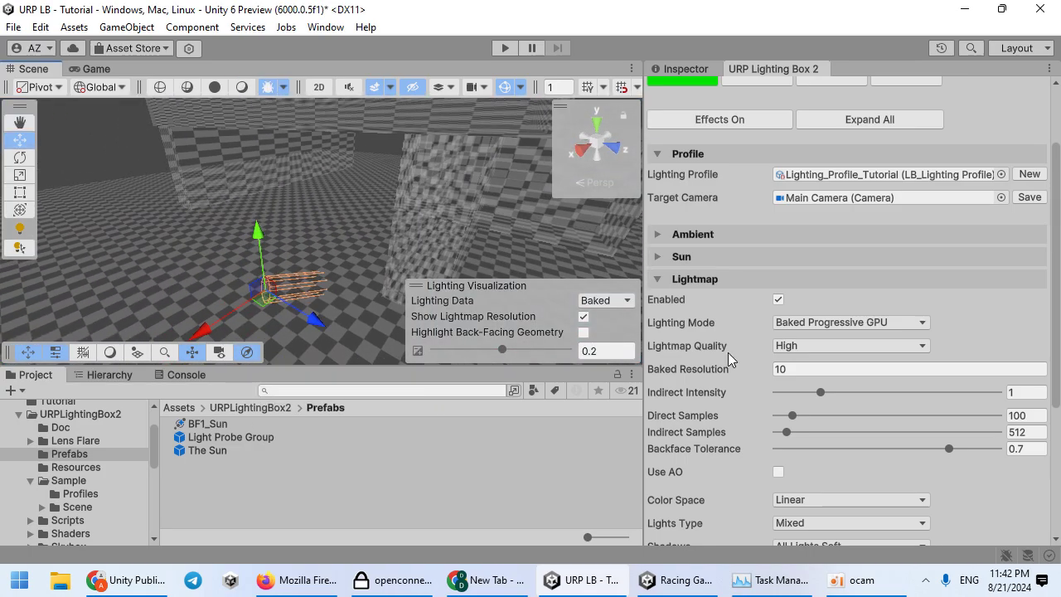
Step: Try different Baked Resolution values, set it to 10, and return the scene view to lit shading
{"action": "left_click_drag", "start_coordinate": [733, 374], "coordinate": [1020, 334]}
{"action": "type", "text": "10"}
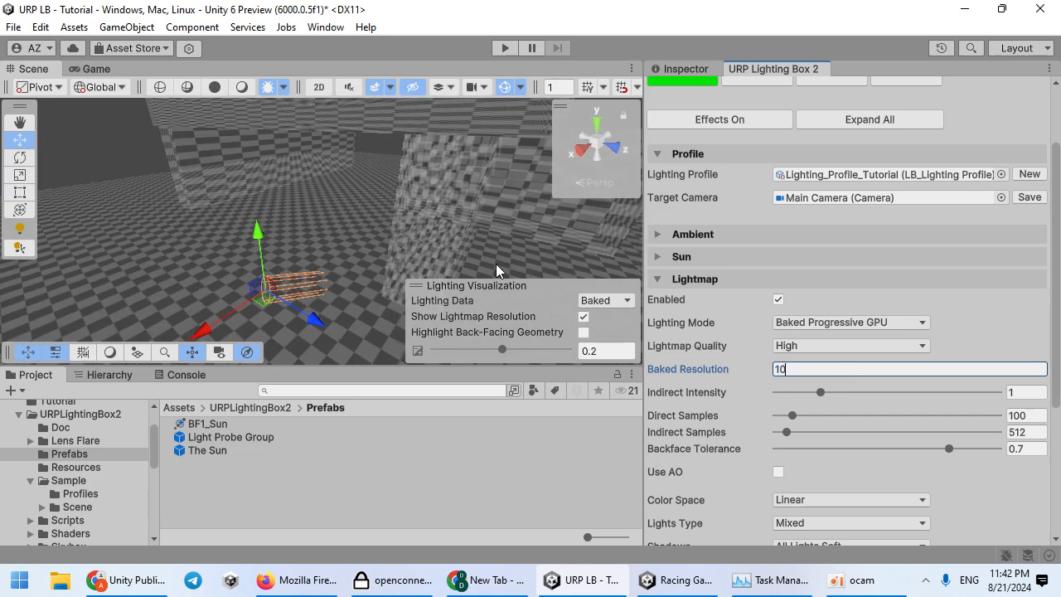
{"action": "key", "text": "Return"}
{"action": "scroll", "coordinate": [431, 257], "scroll_direction": "down", "scroll_amount": 5}
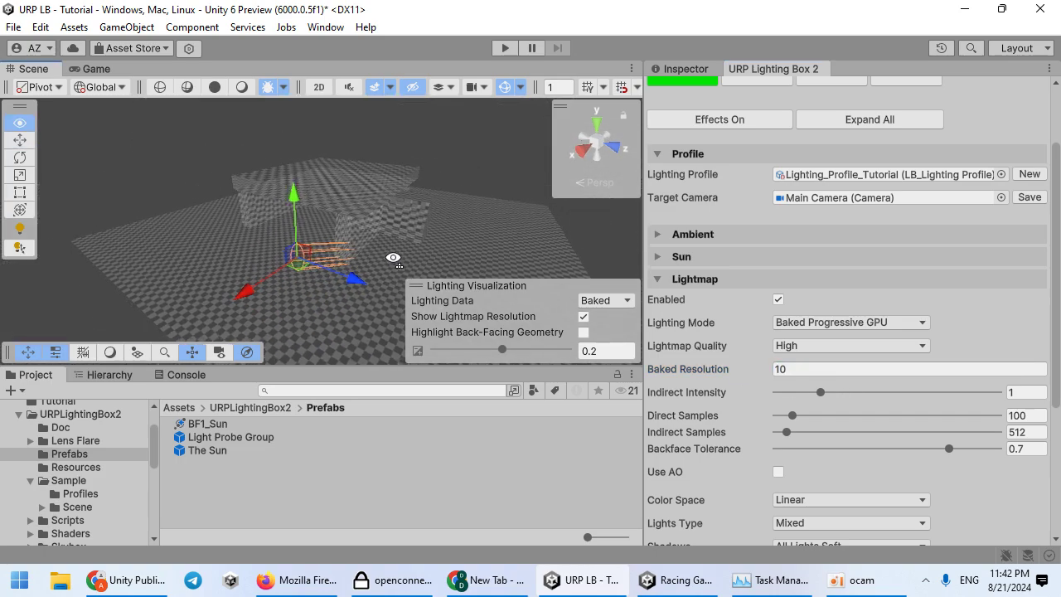
{"action": "left_click", "coordinate": [241, 87]}
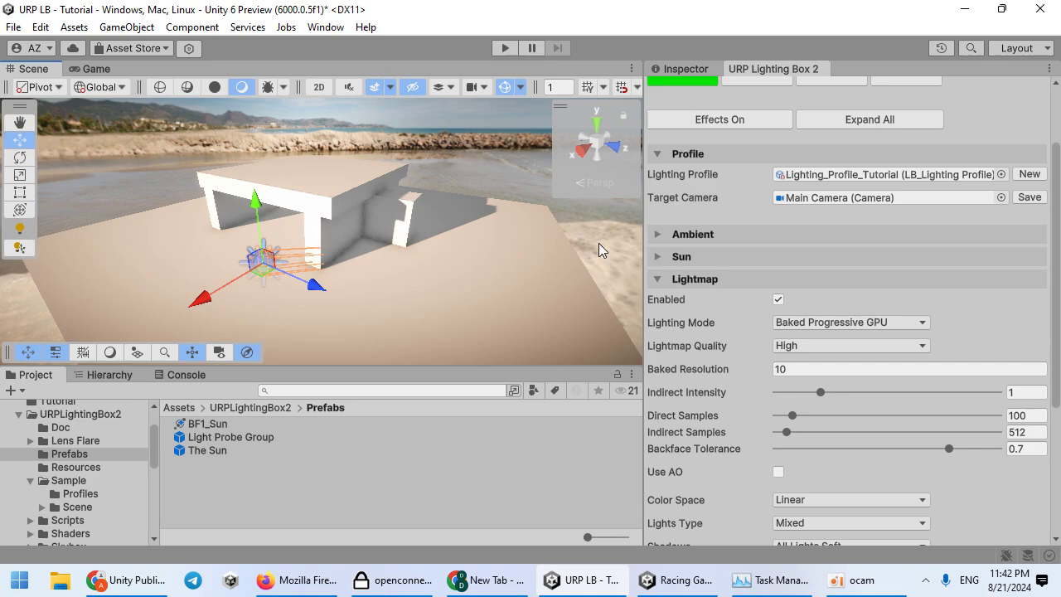
Step: Select all four cubes and the plane and mark them as Static
{"action": "left_click", "coordinate": [129, 374]}
{"action": "left_click", "coordinate": [116, 431]}
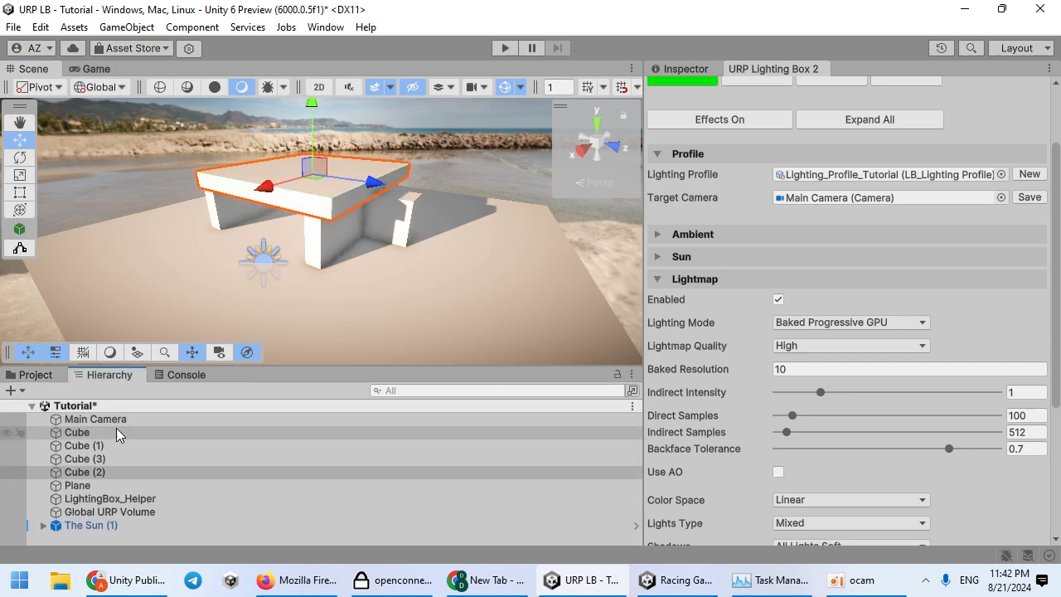
{"action": "left_click", "coordinate": [116, 482], "text": "shift"}
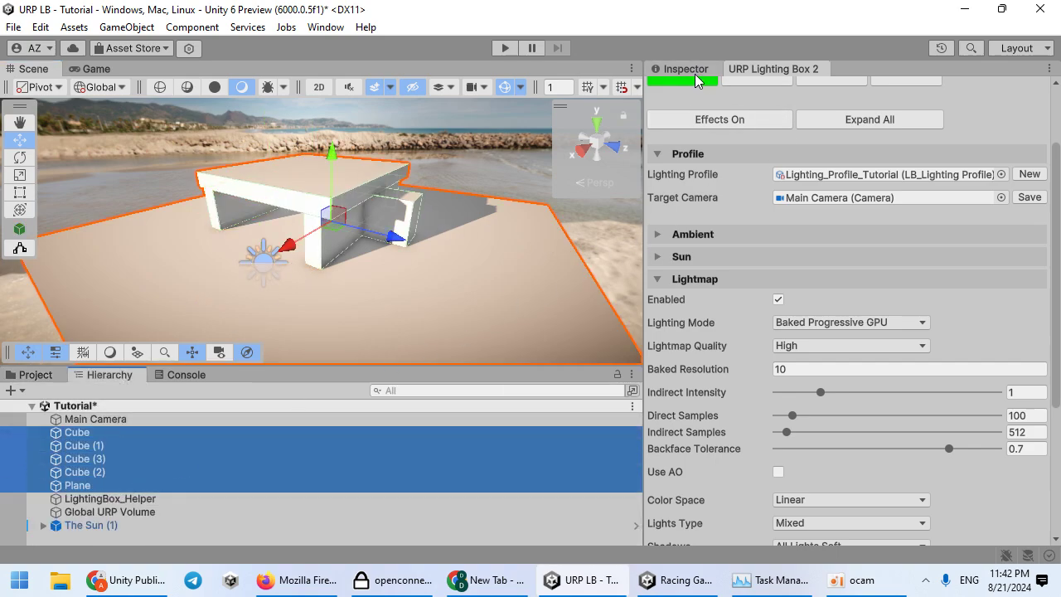
{"action": "left_click", "coordinate": [695, 71]}
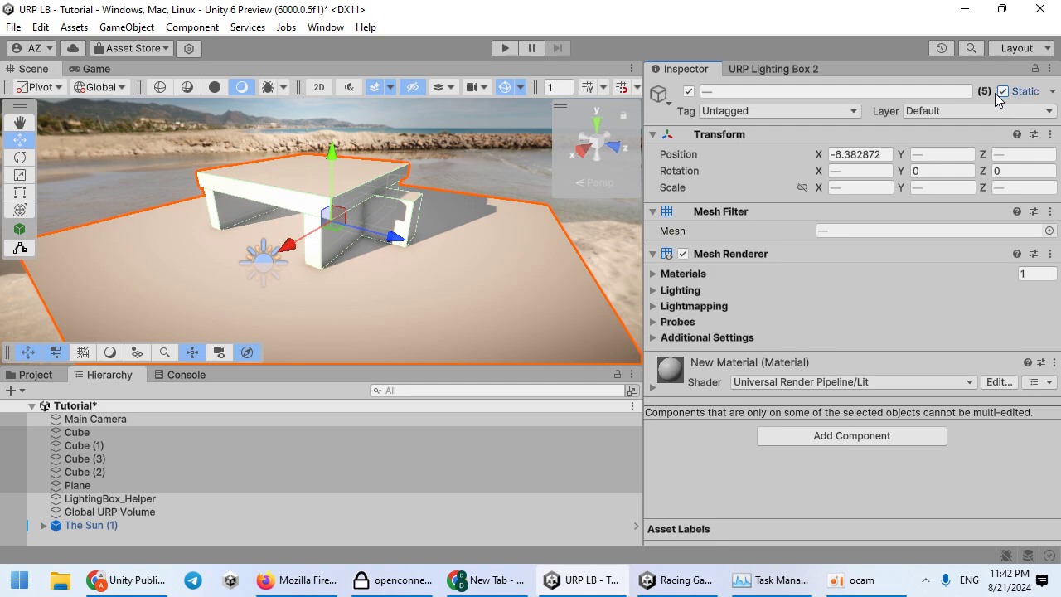
Step: Set the Lights Type to Baked and bake the scene lighting
{"action": "left_click", "coordinate": [787, 69]}
{"action": "scroll", "coordinate": [812, 398], "scroll_direction": "down", "scroll_amount": 3}
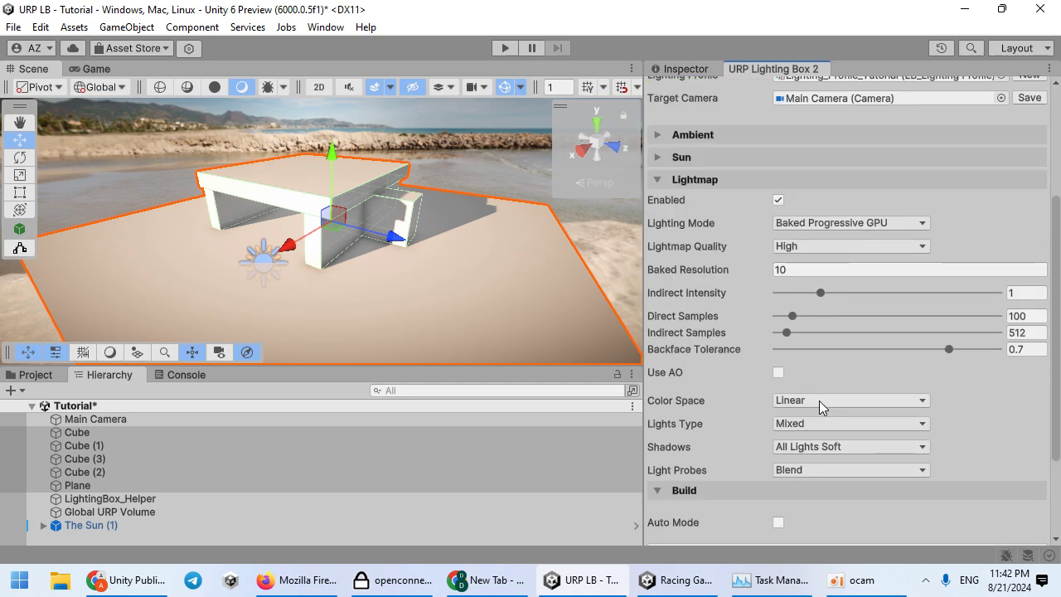
{"action": "left_click", "coordinate": [811, 423]}
{"action": "left_click", "coordinate": [817, 497]}
{"action": "scroll", "coordinate": [820, 481], "scroll_direction": "down", "scroll_amount": 3}
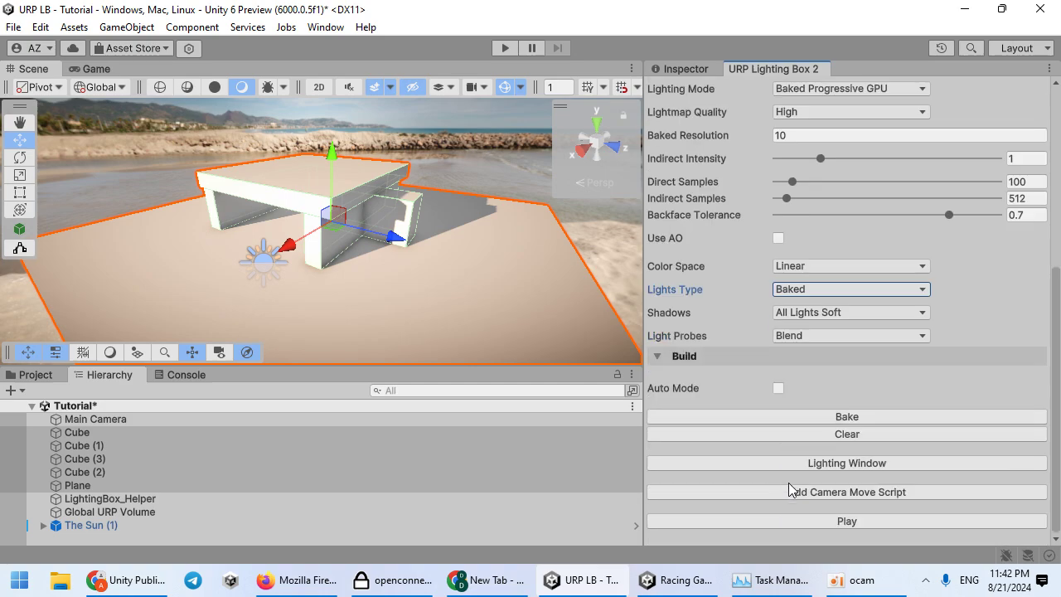
{"action": "left_click", "coordinate": [840, 421]}
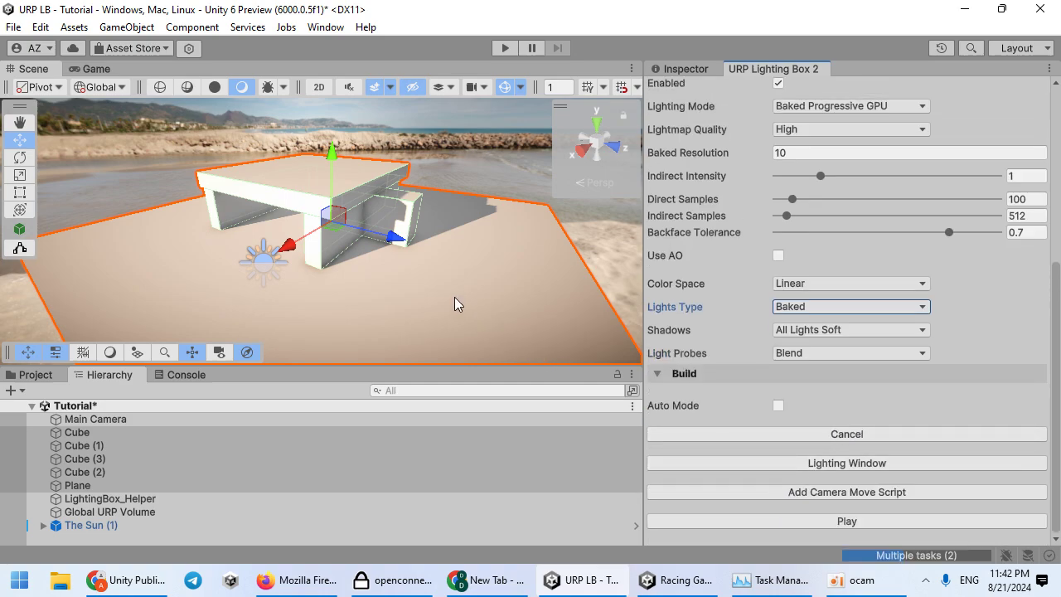
Step: Clear the baked lighting and bake it again with a Baked Resolution of 20
{"action": "left_click", "coordinate": [446, 177]}
{"action": "right_click_drag", "start_coordinate": [429, 248], "coordinate": [818, 125]}
{"action": "key", "text": "w"}
{"action": "key", "text": "s"}
{"action": "key", "text": "w"}
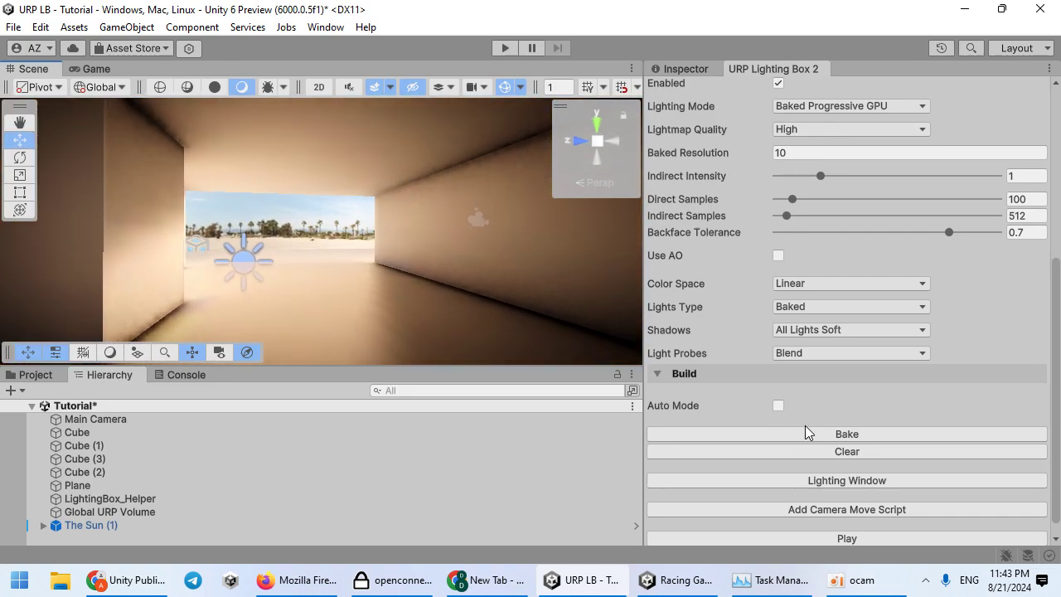
{"action": "left_click", "coordinate": [807, 455]}
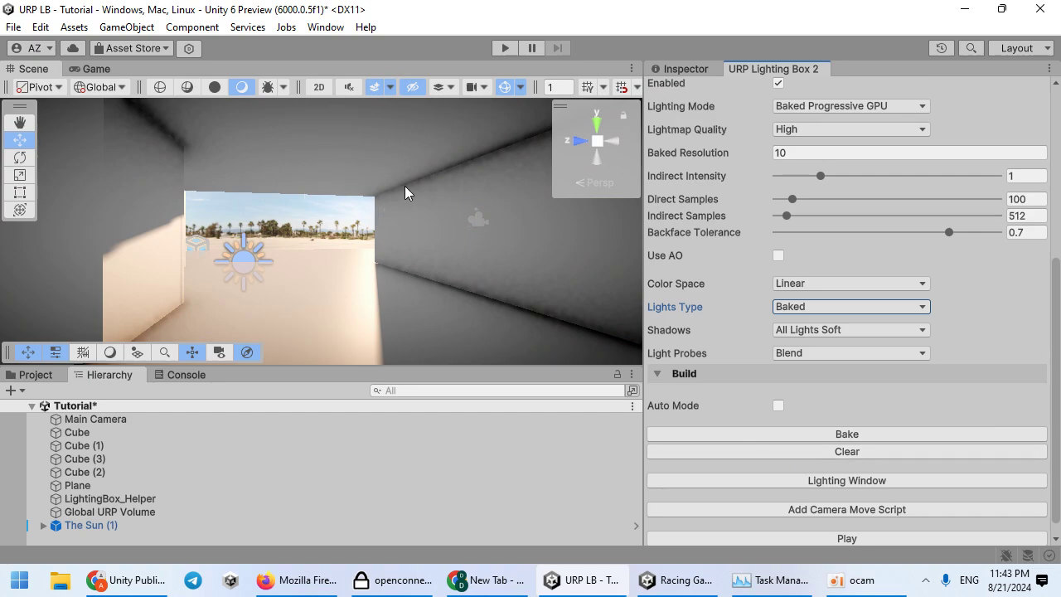
{"action": "left_click", "coordinate": [796, 155]}
{"action": "left_click", "coordinate": [760, 431]}
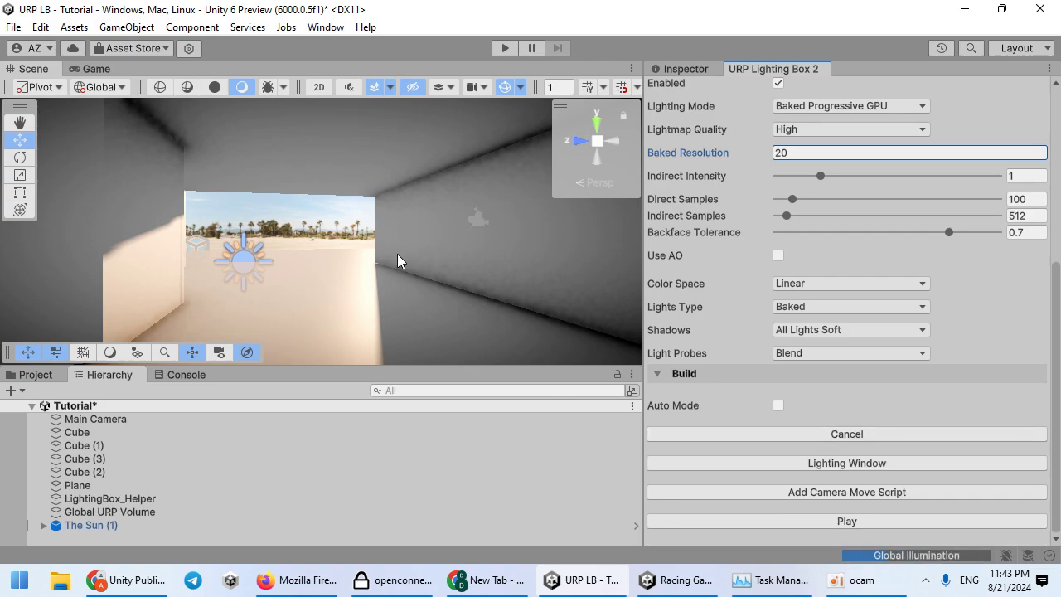
Step: Clear the baked lighting data from the scene and show the Inspector
{"action": "right_click_drag", "start_coordinate": [355, 166], "coordinate": [398, 295]}
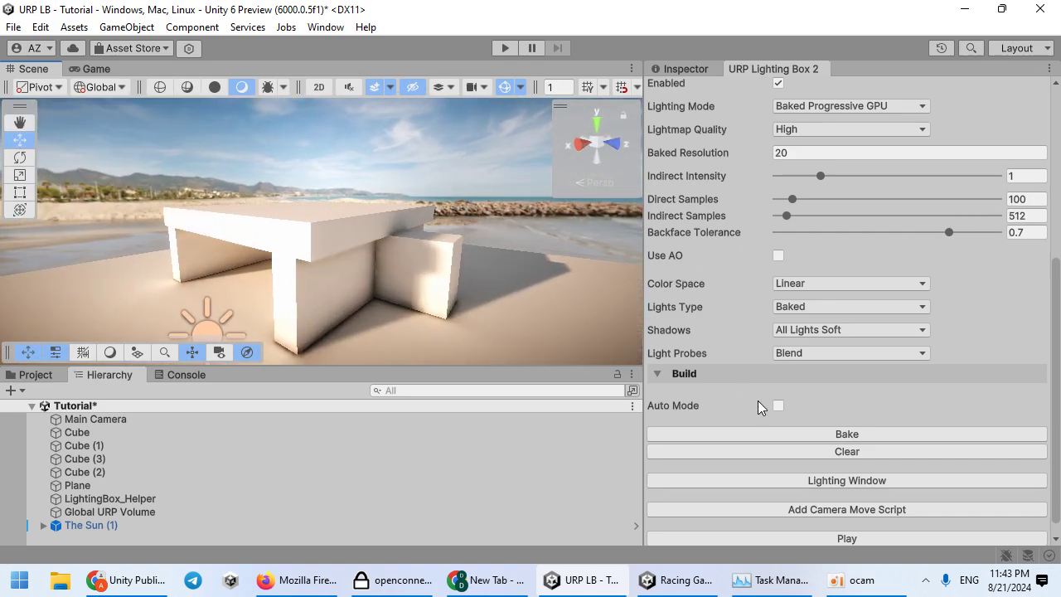
{"action": "left_click", "coordinate": [774, 452]}
{"action": "left_click", "coordinate": [703, 68]}
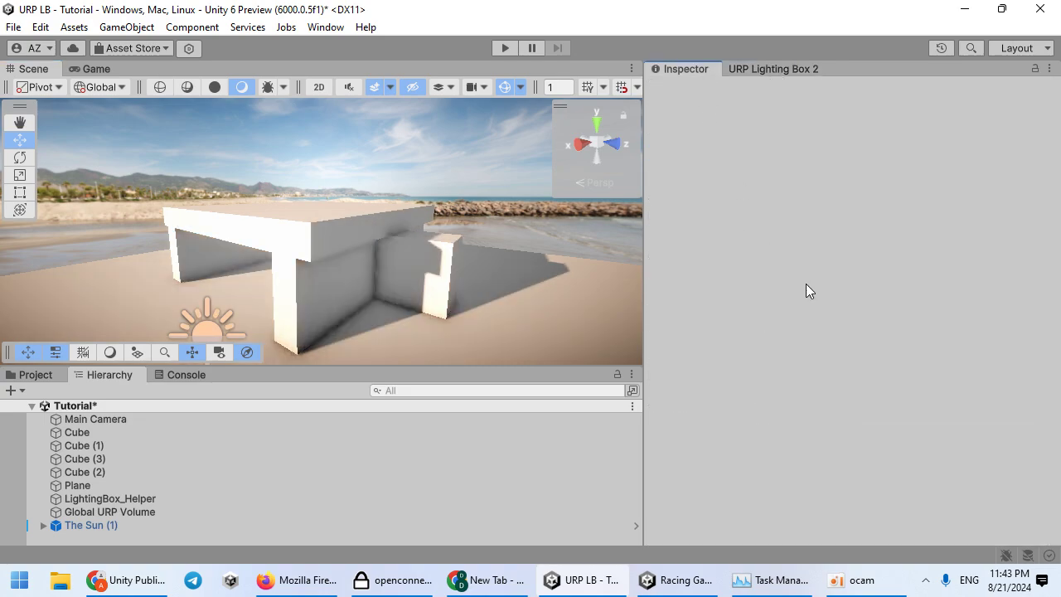
Step: Set the Time Slider of The Sun (1) to 36569 and its Geo Rotation to 132
{"action": "left_click", "coordinate": [89, 524]}
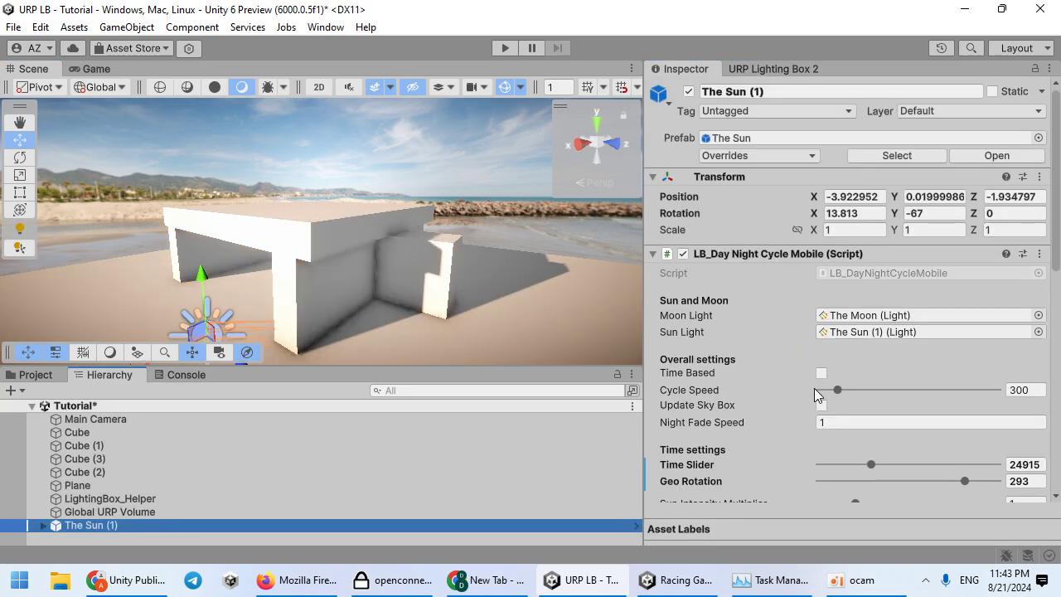
{"action": "scroll", "coordinate": [867, 422], "scroll_direction": "down", "scroll_amount": 1}
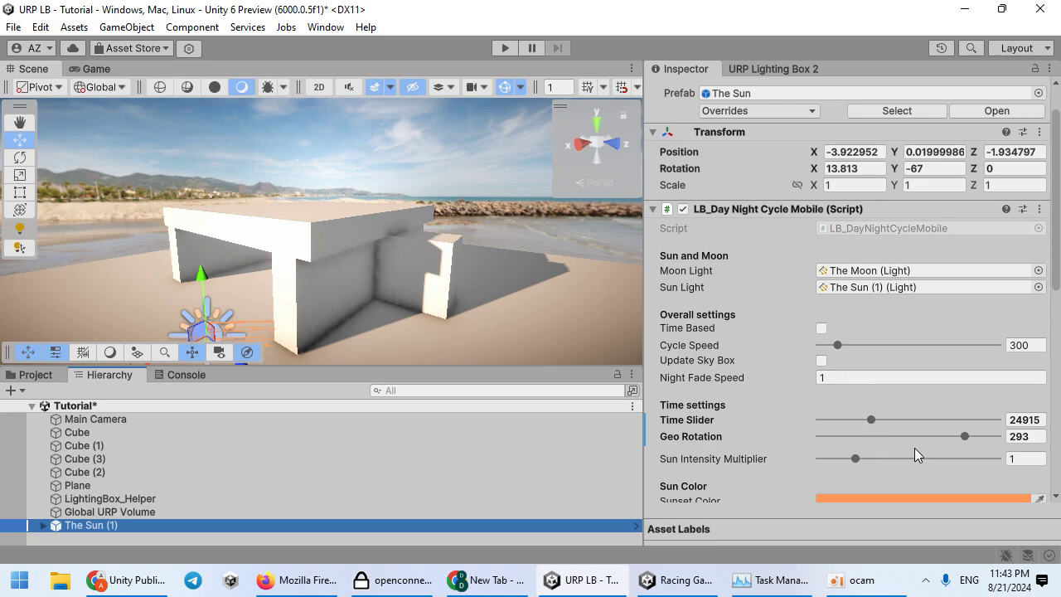
{"action": "left_click_drag", "start_coordinate": [914, 437], "coordinate": [895, 425]}
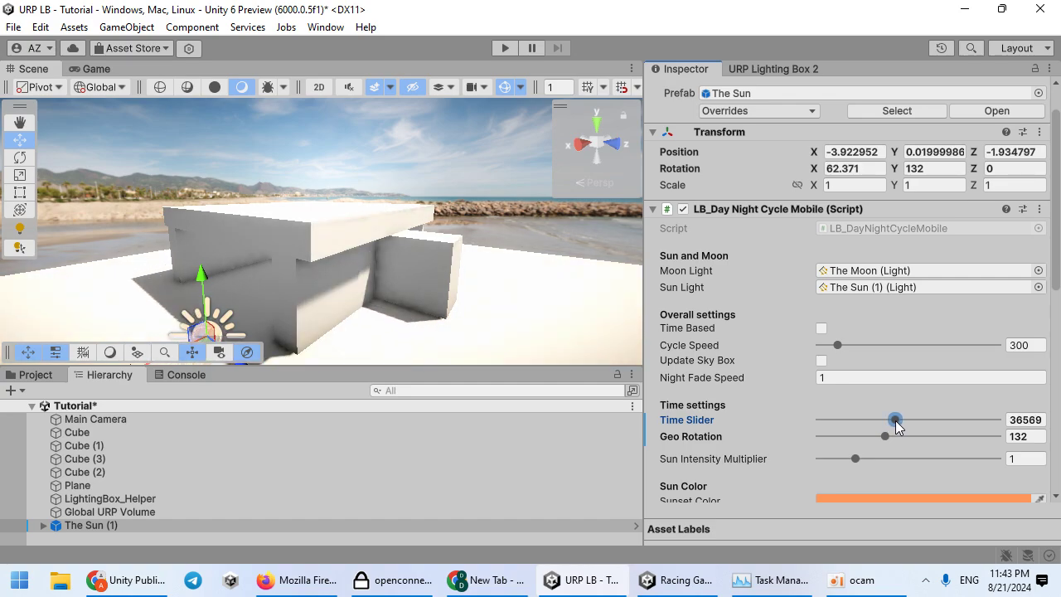
Step: Bake the scene lighting for the repositioned sun and inspect the structure
{"action": "left_click", "coordinate": [799, 69]}
{"action": "left_click", "coordinate": [846, 435]}
{"action": "right_click_drag", "start_coordinate": [301, 296], "coordinate": [193, 289]}
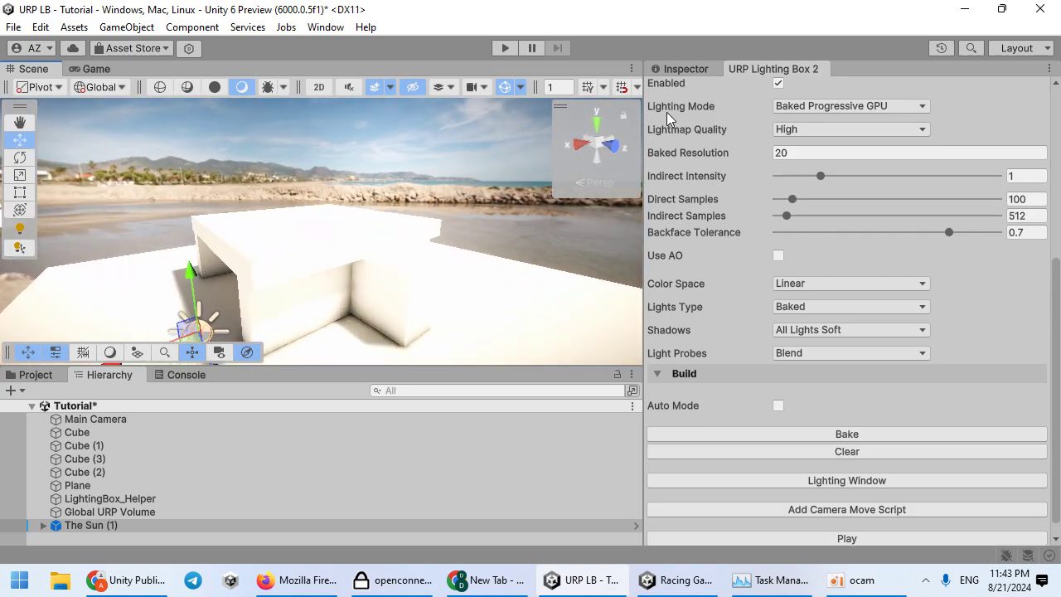
Step: Lower the sun's Sun Intensity Multiplier to 0.37 and rebake the scene lighting
{"action": "left_click", "coordinate": [686, 71]}
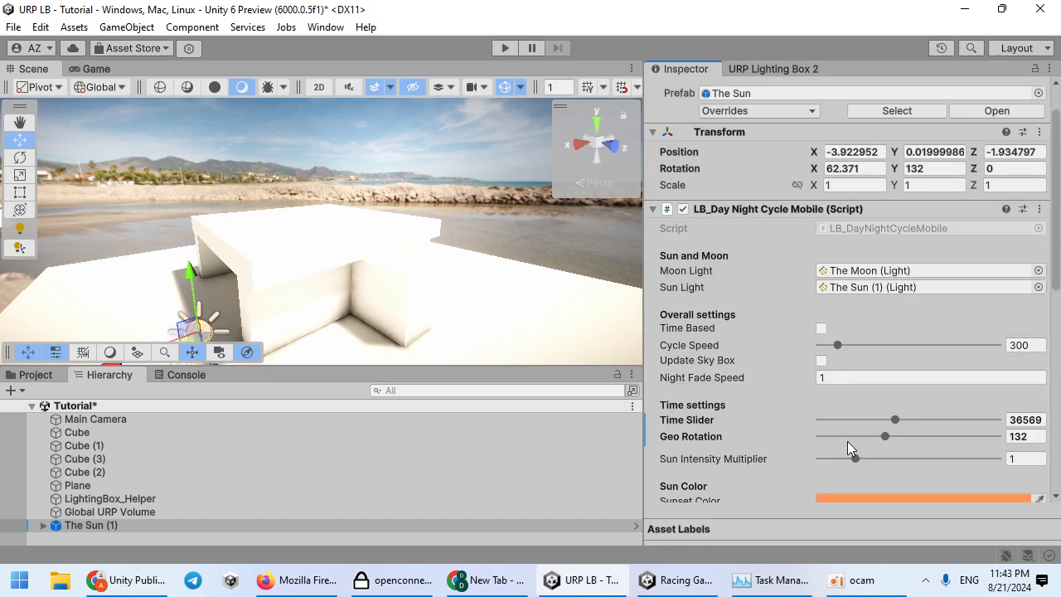
{"action": "left_click_drag", "start_coordinate": [851, 458], "coordinate": [833, 463]}
{"action": "left_click", "coordinate": [774, 69]}
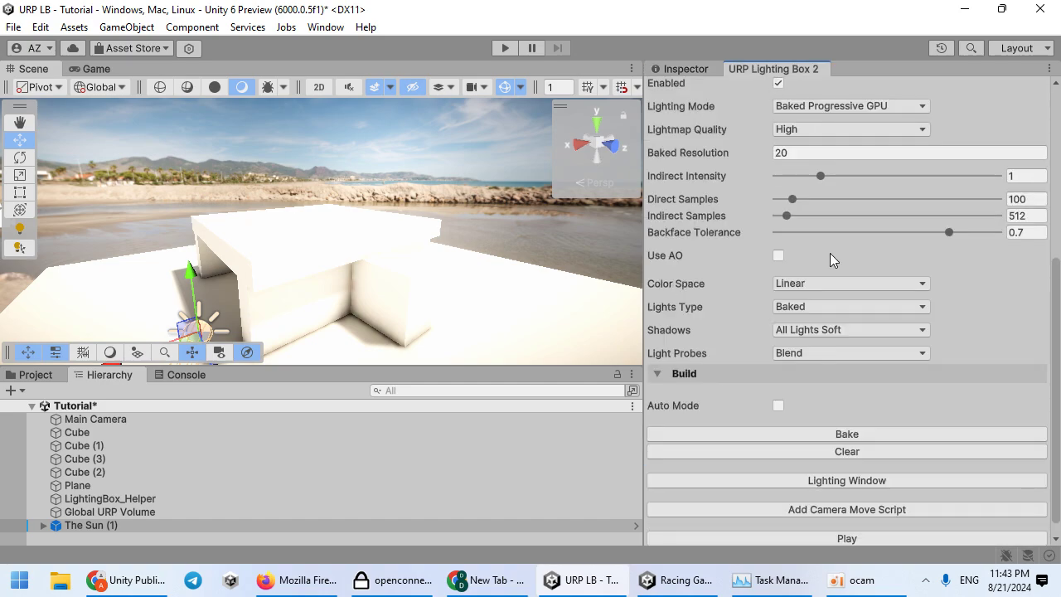
{"action": "scroll", "coordinate": [830, 253], "scroll_direction": "down", "scroll_amount": 1}
{"action": "left_click", "coordinate": [846, 415]}
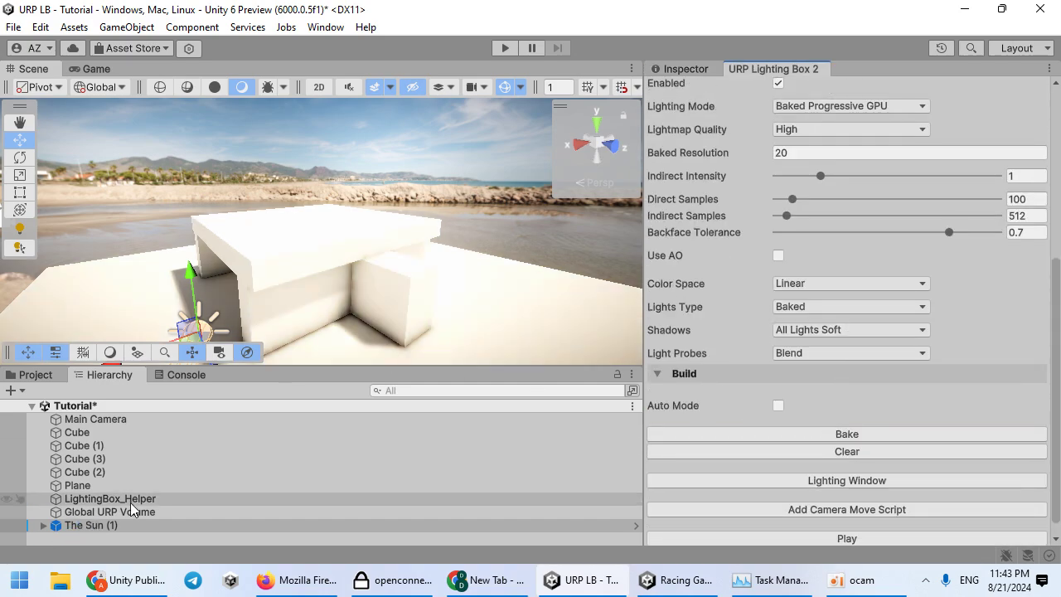
{"action": "right_click_drag", "start_coordinate": [310, 274], "coordinate": [447, 127]}
{"action": "key", "text": "w"}
{"action": "key", "text": "s"}
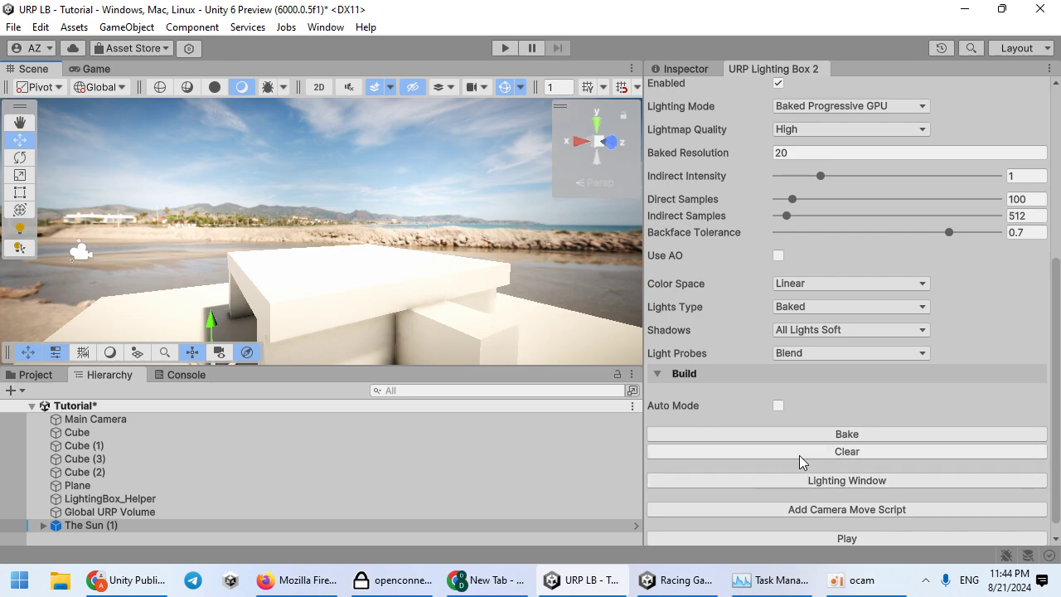
Step: Clear the baked lighting, then set the sun's Time Slider to 26925 and its Geo Rotation to 234
{"action": "left_click", "coordinate": [801, 455]}
{"action": "left_click", "coordinate": [689, 68]}
{"action": "scroll", "coordinate": [780, 248], "scroll_direction": "down", "scroll_amount": 4}
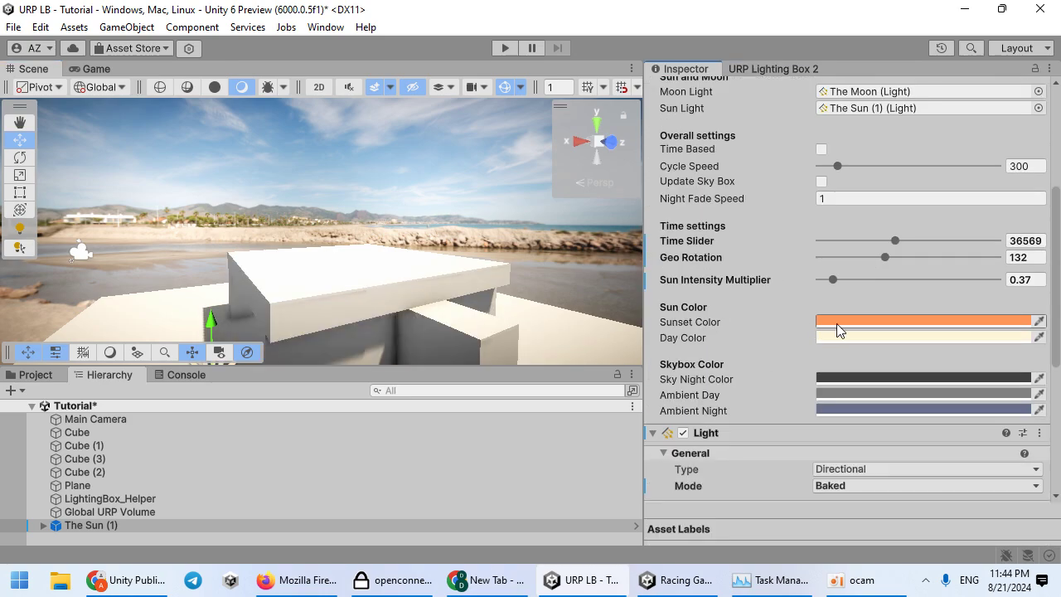
{"action": "left_click_drag", "start_coordinate": [882, 242], "coordinate": [875, 240]}
{"action": "mouse_move", "coordinate": [331, 274]}
{"action": "right_mouse_down"}
{"action": "mouse_move", "coordinate": [476, 336]}
{"action": "mouse_move", "coordinate": [580, 281]}
{"action": "right_mouse_up"}
{"action": "left_click_drag", "start_coordinate": [882, 257], "coordinate": [937, 264]}
Step: Set the Baked Resolution to 30, bake the lighting and inspect the result around the structure
{"action": "left_click", "coordinate": [774, 68]}
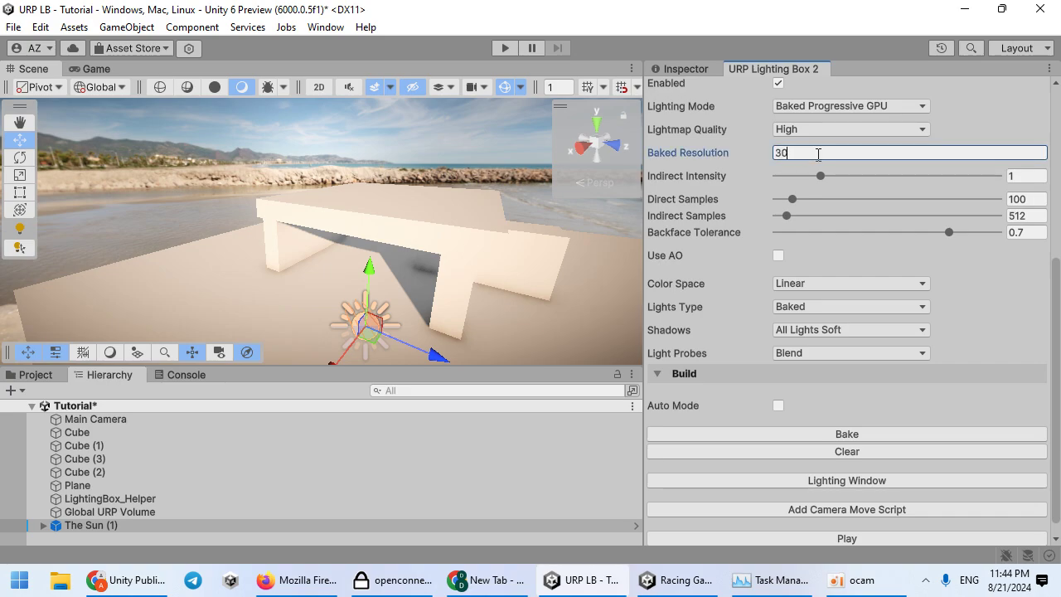
{"action": "left_click", "coordinate": [846, 434]}
{"action": "right_click_drag", "start_coordinate": [498, 298], "coordinate": [465, 288]}
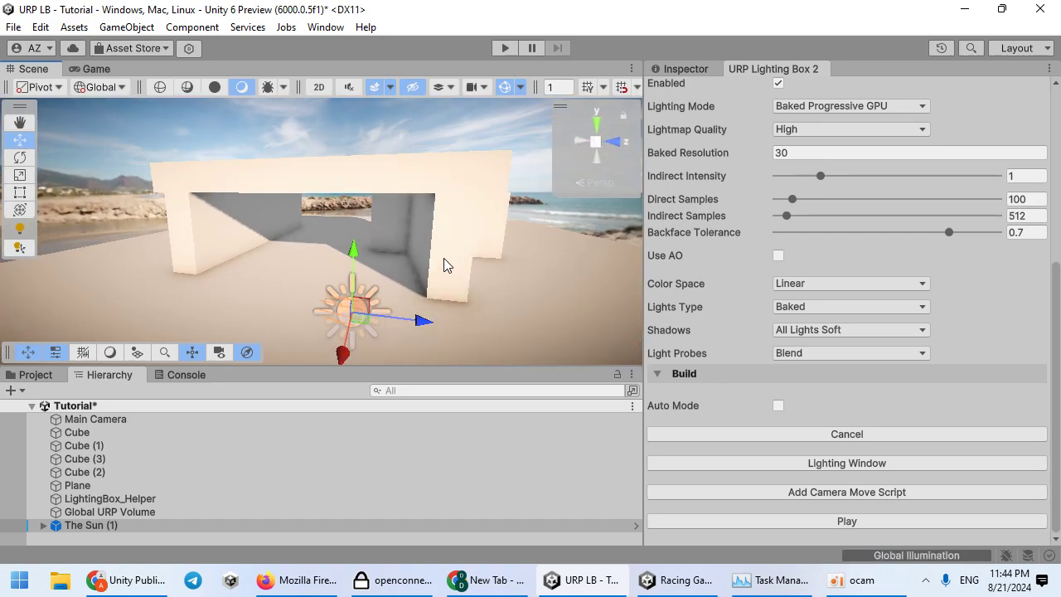
{"action": "right_click_drag", "start_coordinate": [437, 249], "coordinate": [378, 222]}
{"action": "left_click", "coordinate": [347, 139]}
{"action": "right_click_drag", "start_coordinate": [320, 268], "coordinate": [934, 288]}
{"action": "key", "text": "w"}
{"action": "key", "text": "s"}
{"action": "key", "text": "w"}
{"action": "key", "text": "s"}
Step: Raise the color grading Gamma to 0.922 in URP Lighting Box 2
{"action": "scroll", "coordinate": [768, 159], "scroll_direction": "up", "scroll_amount": 8}
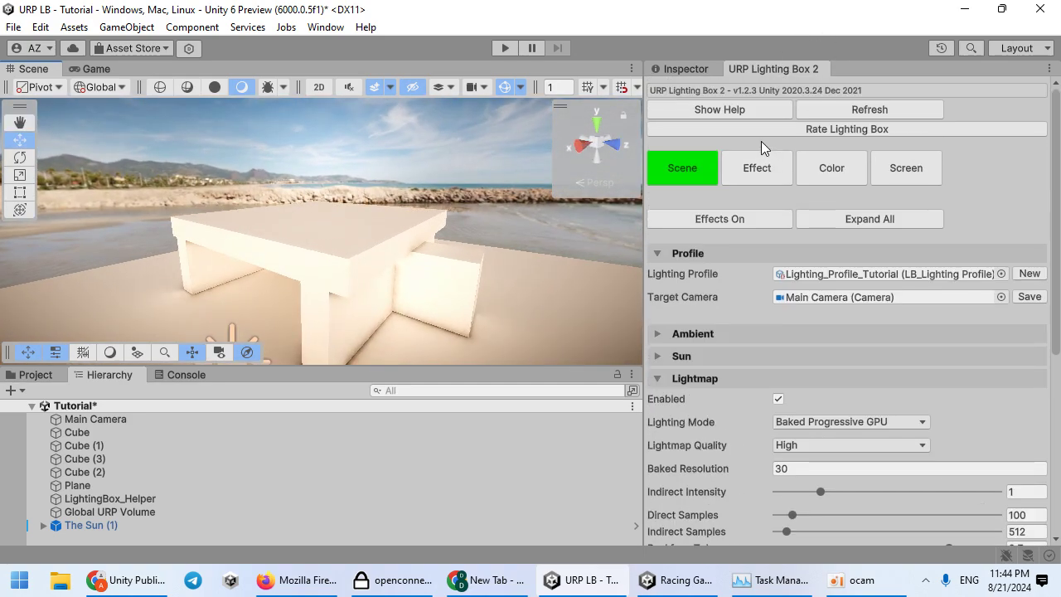
{"action": "left_click", "coordinate": [754, 167]}
{"action": "left_click", "coordinate": [822, 170]}
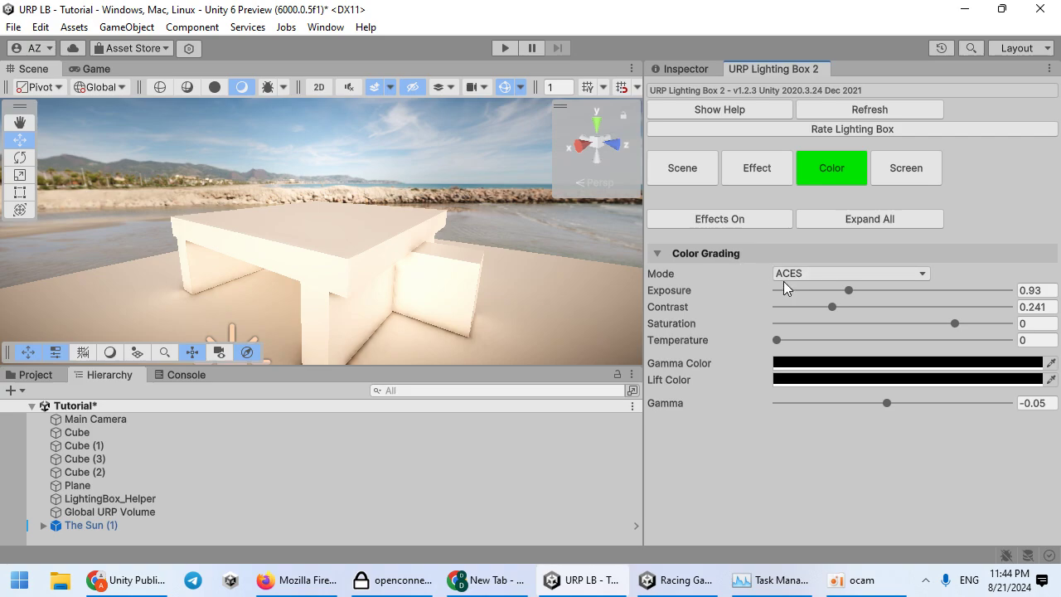
{"action": "left_click_drag", "start_coordinate": [885, 402], "coordinate": [960, 402]}
{"action": "right_click_drag", "start_coordinate": [357, 273], "coordinate": [300, 259]}
{"action": "key", "text": "w"}
{"action": "left_click_drag", "start_coordinate": [962, 406], "coordinate": [1039, 407]}
{"action": "right_click_drag", "start_coordinate": [531, 281], "coordinate": [966, 262]}
{"action": "key", "text": "w"}
Step: Set the color grading Contrast to 0.248 and the Exposure to 0.18
{"action": "left_click_drag", "start_coordinate": [828, 306], "coordinate": [794, 308]}
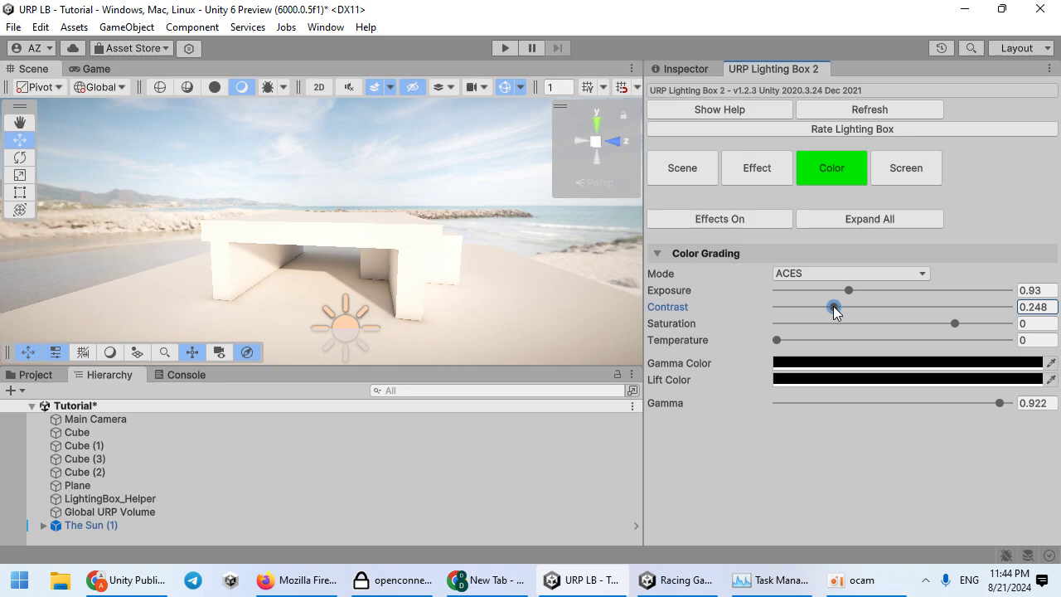
{"action": "left_click_drag", "start_coordinate": [848, 291], "coordinate": [785, 291]}
{"action": "left_click_drag", "start_coordinate": [711, 281], "coordinate": [757, 261]}
{"action": "right_click_drag", "start_coordinate": [482, 263], "coordinate": [787, 257]}
{"action": "key", "text": "w"}
{"action": "key", "text": "s"}
{"action": "key", "text": "w"}
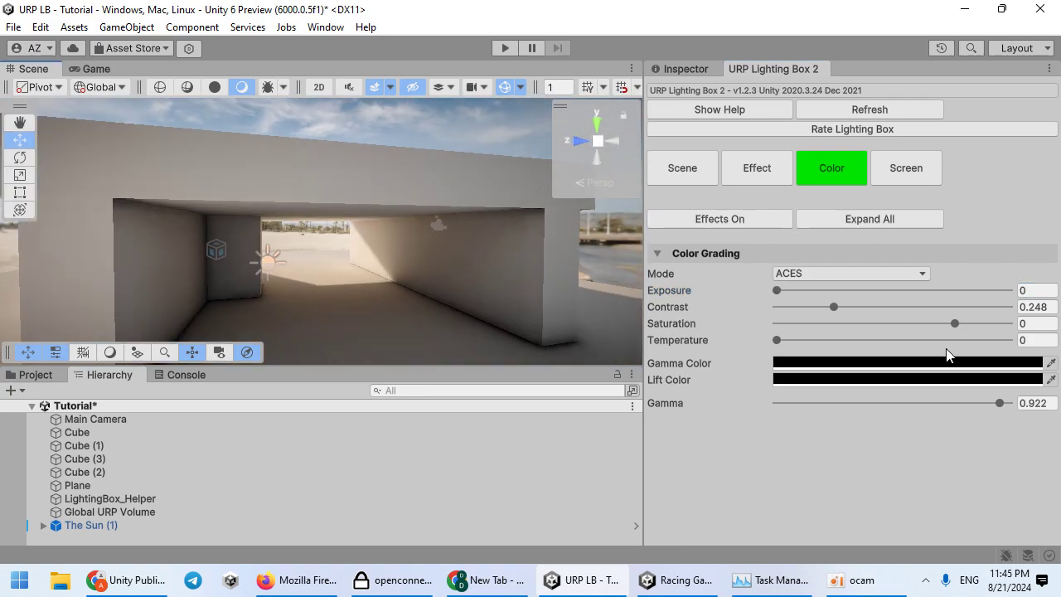
{"action": "mouse_move", "coordinate": [779, 291]}
{"action": "left_mouse_down"}
{"action": "mouse_move", "coordinate": [826, 286]}
{"action": "mouse_move", "coordinate": [789, 282]}
{"action": "left_mouse_up"}
{"action": "right_click_drag", "start_coordinate": [353, 305], "coordinate": [1044, 229]}
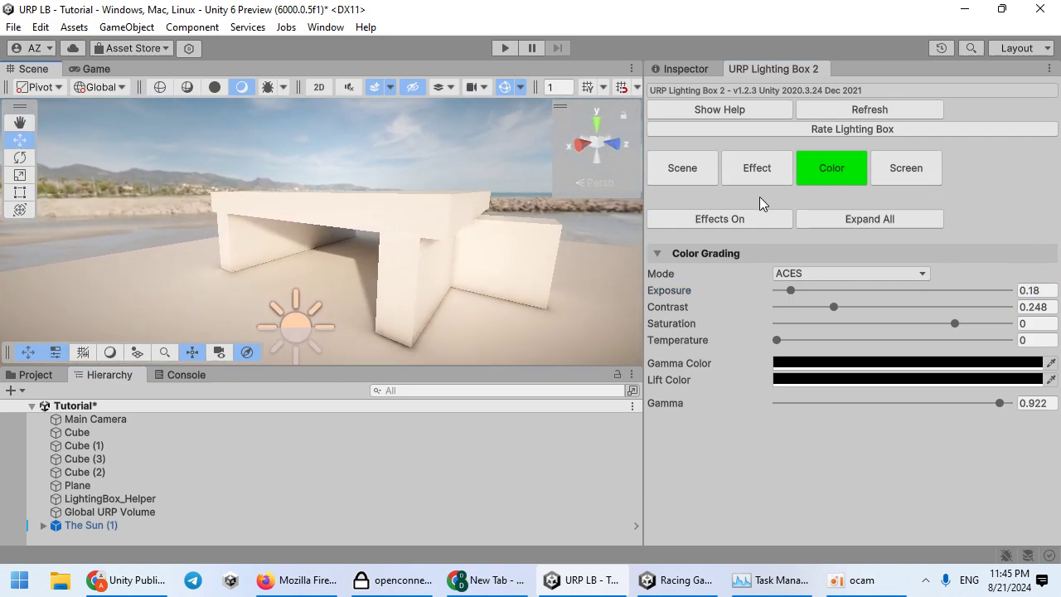
Step: Try a bright blue Lift Color in the color grading
{"action": "left_click", "coordinate": [809, 379]}
{"action": "left_click", "coordinate": [939, 249]}
{"action": "left_click_drag", "start_coordinate": [894, 238], "coordinate": [825, 379]}
{"action": "left_click_drag", "start_coordinate": [914, 293], "coordinate": [929, 247]}
{"action": "right_click", "coordinate": [471, 217]}
{"action": "right_click_drag", "start_coordinate": [343, 242], "coordinate": [757, 343]}
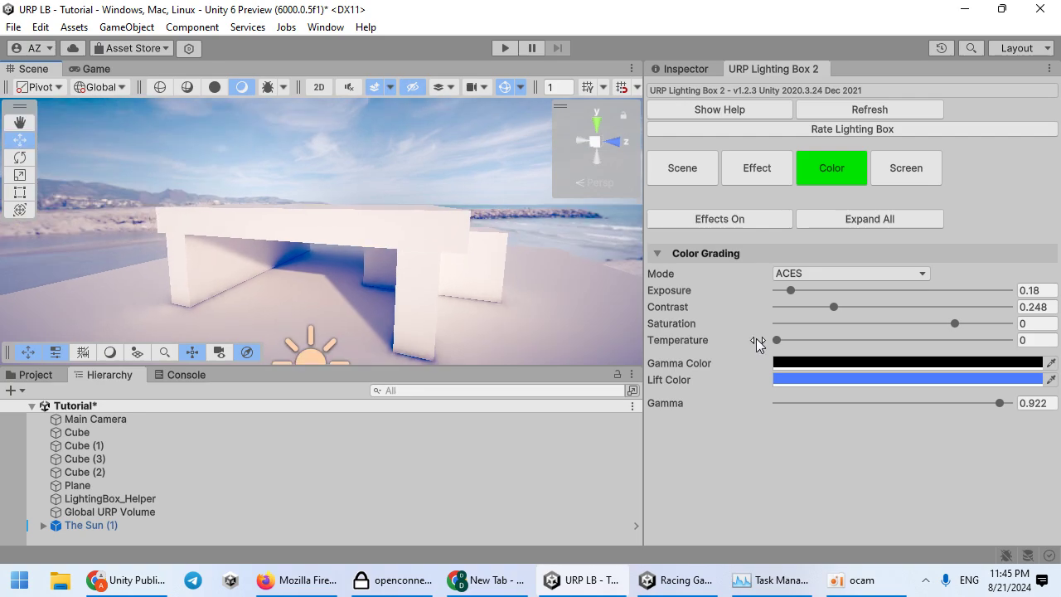
Step: Try a green and a purple Gamma Color, 377B34 and 7B2F78, in the color grading
{"action": "left_click", "coordinate": [805, 363]}
{"action": "left_click_drag", "start_coordinate": [896, 276], "coordinate": [947, 248]}
{"action": "left_click", "coordinate": [852, 228]}
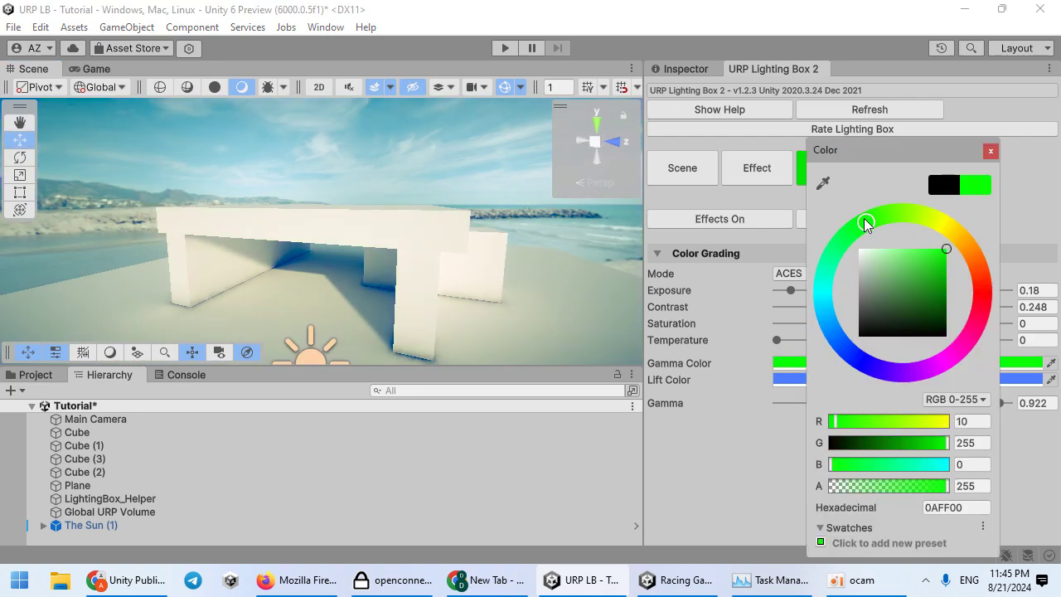
{"action": "left_click_drag", "start_coordinate": [874, 253], "coordinate": [910, 296]}
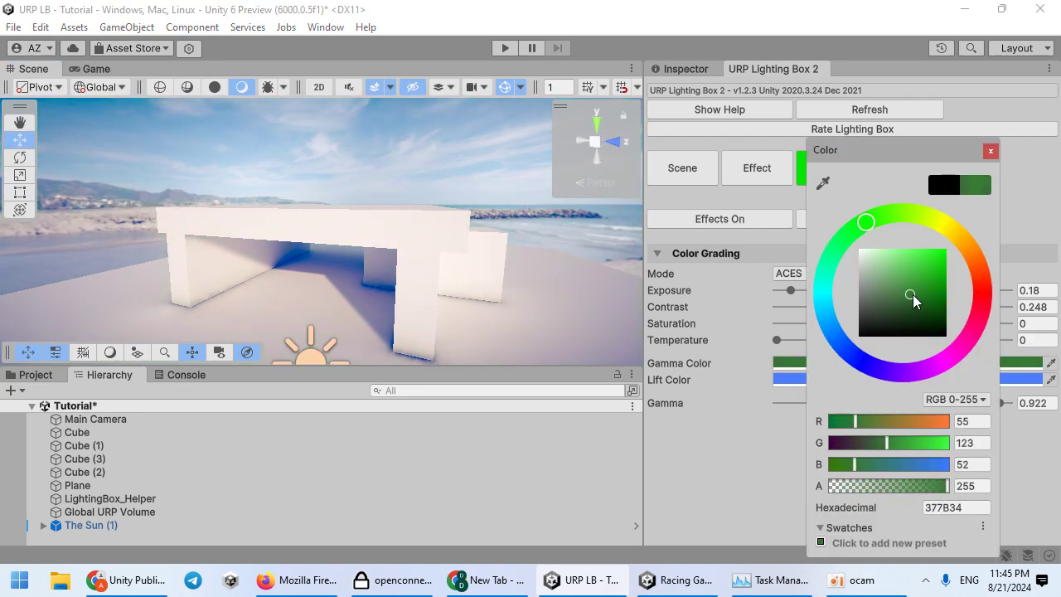
{"action": "left_click_drag", "start_coordinate": [812, 332], "coordinate": [940, 365]}
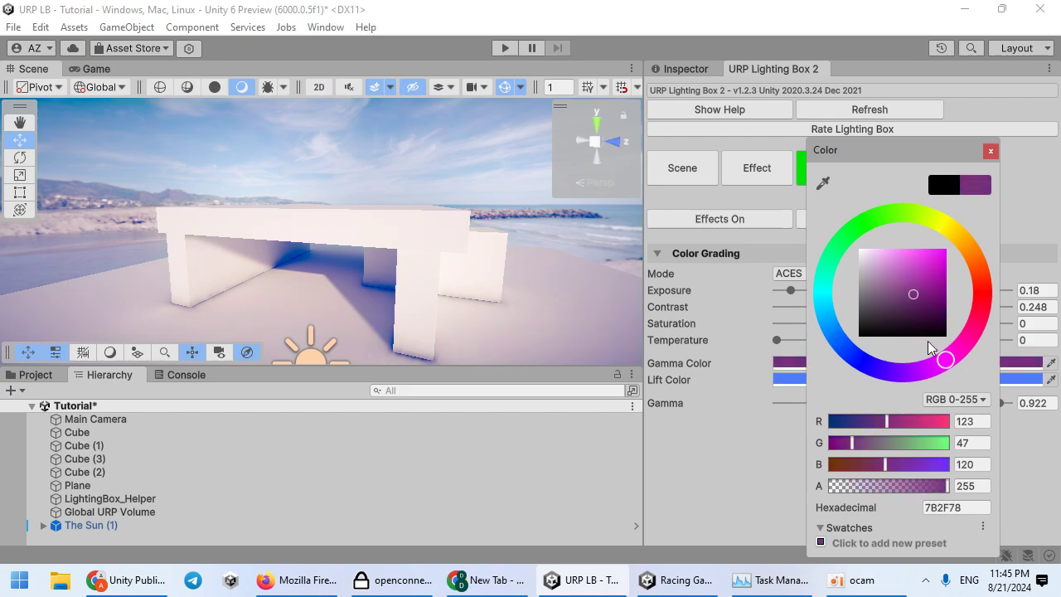
Step: Reset the Gamma Color and Lift Color to an untinted shade and compare the scene with effects off and on
{"action": "left_click_drag", "start_coordinate": [900, 286], "coordinate": [832, 241]}
{"action": "left_click", "coordinate": [794, 383]}
{"action": "left_click_drag", "start_coordinate": [862, 278], "coordinate": [835, 239]}
{"action": "right_click_drag", "start_coordinate": [533, 258], "coordinate": [508, 259]}
{"action": "key", "text": "d"}
{"action": "left_click", "coordinate": [744, 217]}
{"action": "left_click", "coordinate": [744, 217]}
Step: Compare the scene with and without Vignette, keep it enabled and set its Intensity to 0.259
{"action": "left_click", "coordinate": [897, 165]}
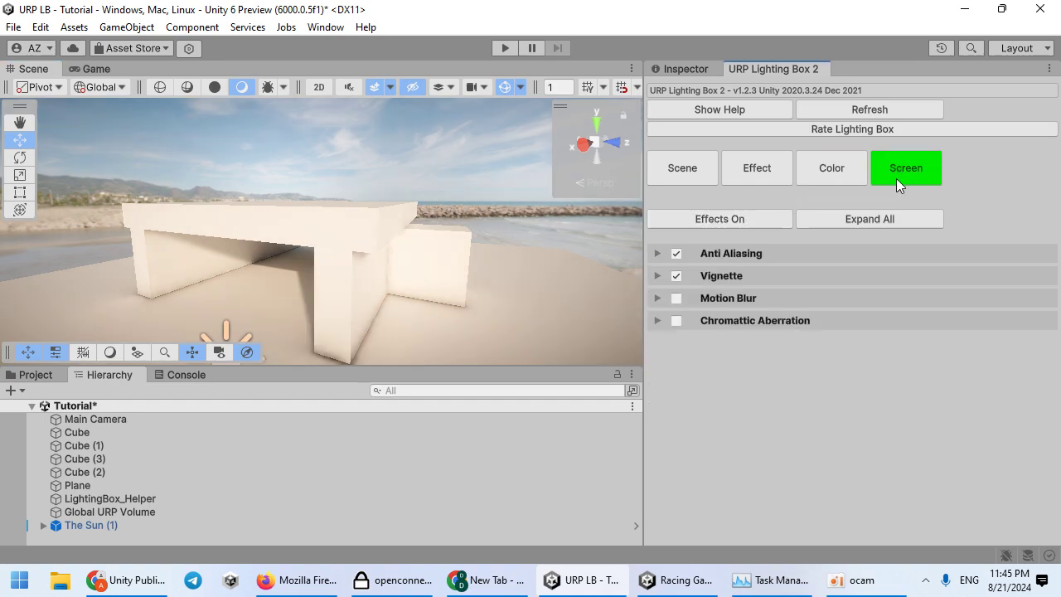
{"action": "left_click", "coordinate": [719, 275]}
{"action": "left_click", "coordinate": [677, 276]}
{"action": "left_click", "coordinate": [676, 276]}
{"action": "mouse_move", "coordinate": [979, 304]}
{"action": "left_mouse_down"}
{"action": "mouse_move", "coordinate": [1017, 300]}
{"action": "mouse_move", "coordinate": [979, 294]}
{"action": "left_mouse_up"}
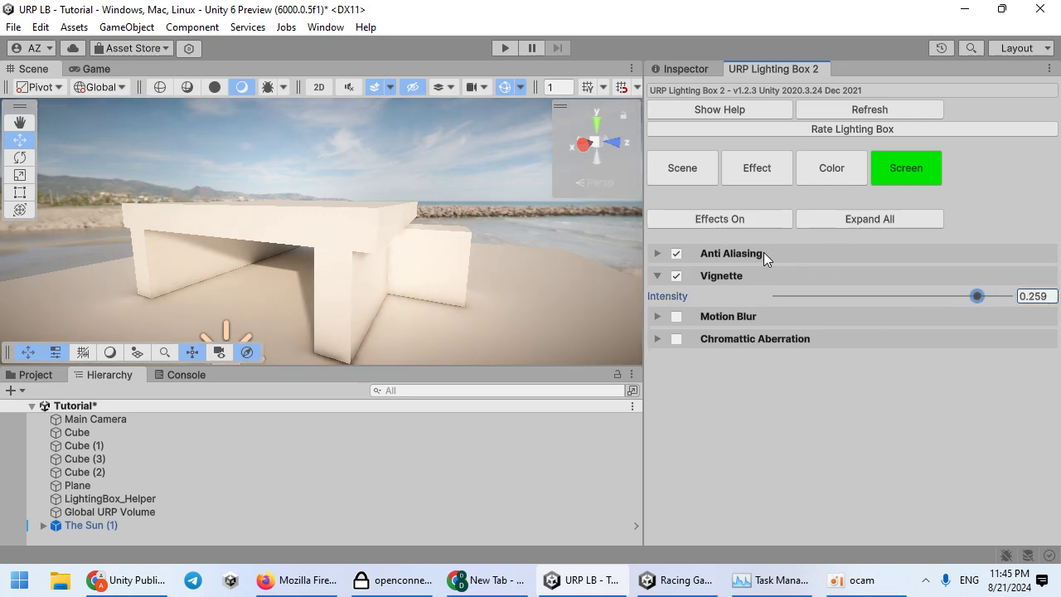
Step: Enable the Bloom effect and show its settings
{"action": "left_click", "coordinate": [760, 182]}
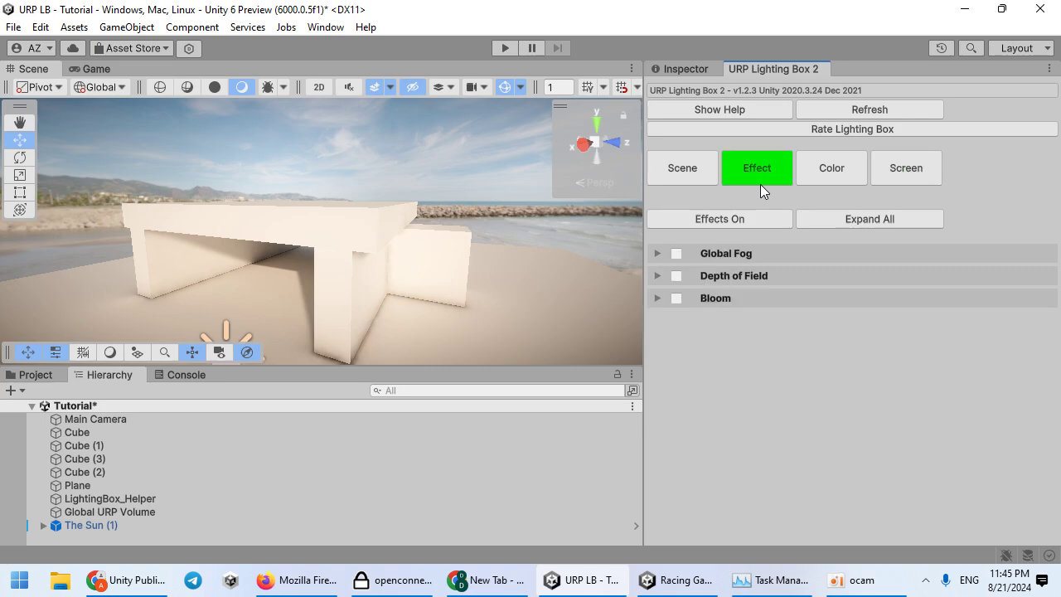
{"action": "left_click", "coordinate": [677, 297]}
{"action": "right_click_drag", "start_coordinate": [373, 254], "coordinate": [769, 297]}
{"action": "key", "text": "w"}
{"action": "left_click", "coordinate": [769, 297]}
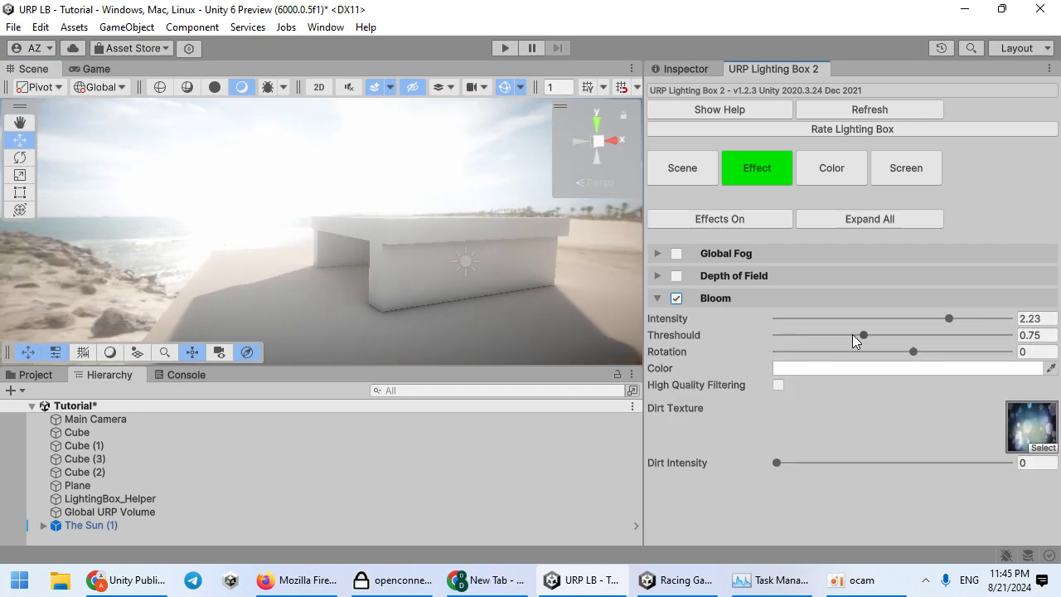
Step: Try a Bloom Intensity of 0.51 and a Rotation of -0.885
{"action": "left_click_drag", "start_coordinate": [946, 318], "coordinate": [773, 304]}
{"action": "right_click_drag", "start_coordinate": [634, 298], "coordinate": [236, 286]}
{"action": "left_click_drag", "start_coordinate": [911, 351], "coordinate": [794, 352]}
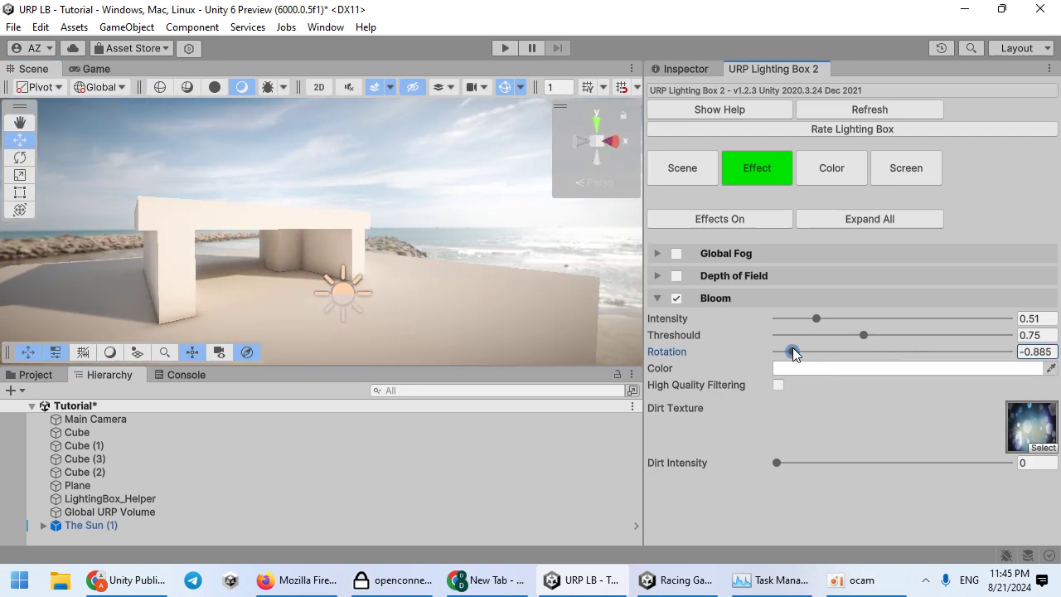
{"action": "right_click_drag", "start_coordinate": [448, 278], "coordinate": [622, 263]}
Step: Try Bloom with Intensity 1.18 and Threshold 0.121, and with Intensity 0.35 and Threshold 1.557
{"action": "mouse_move", "coordinate": [863, 336]}
{"action": "left_mouse_down"}
{"action": "mouse_move", "coordinate": [778, 341]}
{"action": "mouse_move", "coordinate": [873, 319]}
{"action": "left_mouse_up"}
{"action": "right_click_drag", "start_coordinate": [466, 292], "coordinate": [135, 274]}
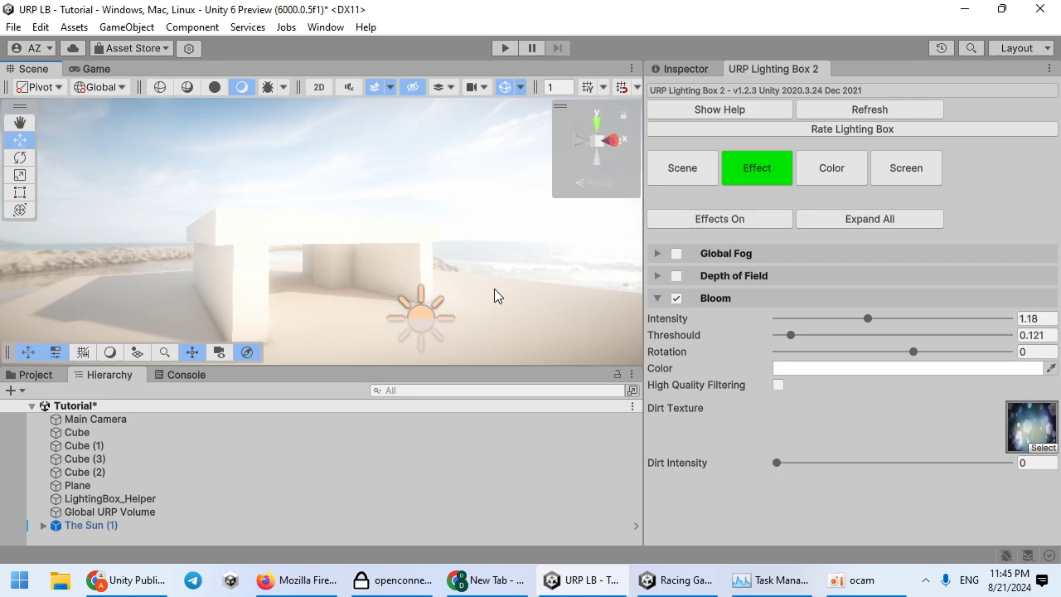
{"action": "left_click_drag", "start_coordinate": [819, 318], "coordinate": [924, 340]}
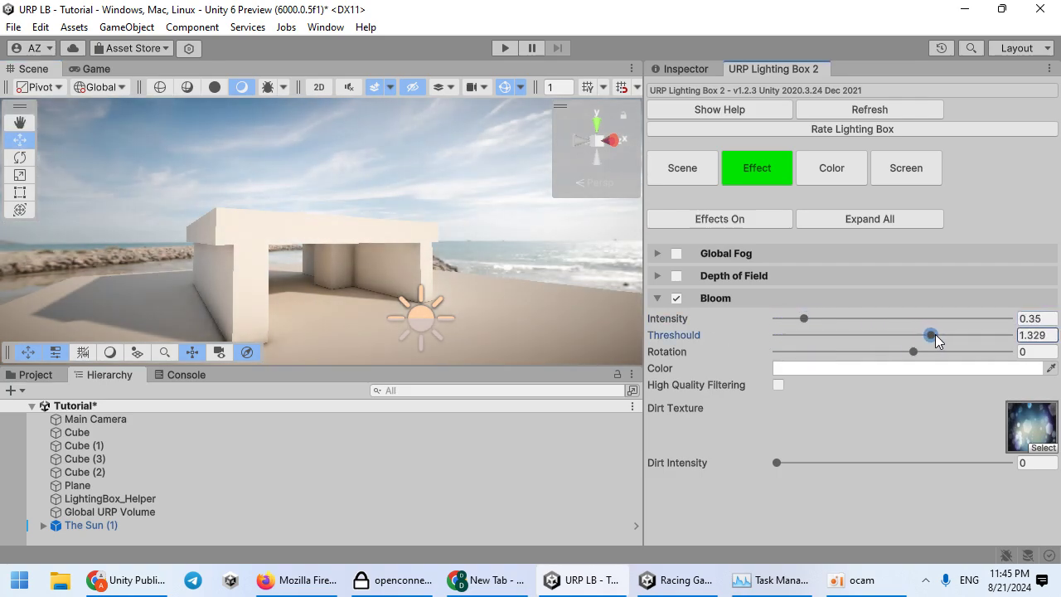
{"action": "right_click_drag", "start_coordinate": [375, 292], "coordinate": [569, 266]}
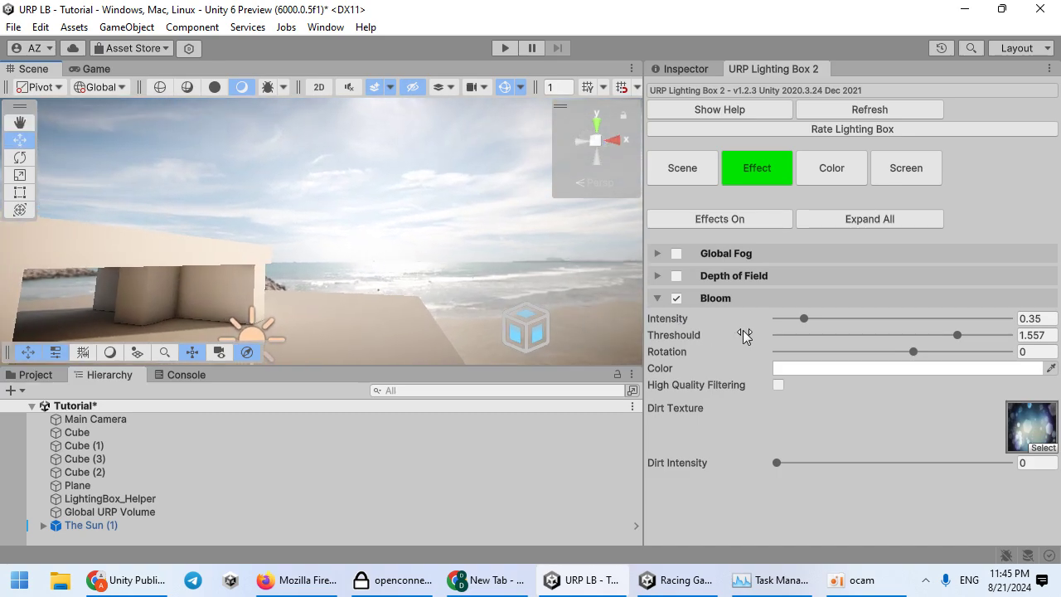
Step: Set the Bloom Intensity to 2.11 and the Threshold to 0.943
{"action": "left_click_drag", "start_coordinate": [803, 319], "coordinate": [970, 318]}
{"action": "left_click_drag", "start_coordinate": [847, 315], "coordinate": [849, 317]}
{"action": "mouse_move", "coordinate": [958, 335]}
{"action": "left_mouse_down"}
{"action": "mouse_move", "coordinate": [886, 344]}
{"action": "mouse_move", "coordinate": [938, 320]}
{"action": "mouse_move", "coordinate": [739, 308]}
{"action": "mouse_move", "coordinate": [944, 322]}
{"action": "left_mouse_up"}
{"action": "right_click_drag", "start_coordinate": [275, 206], "coordinate": [556, 253]}
{"action": "key", "text": "s"}
{"action": "key", "text": "w"}
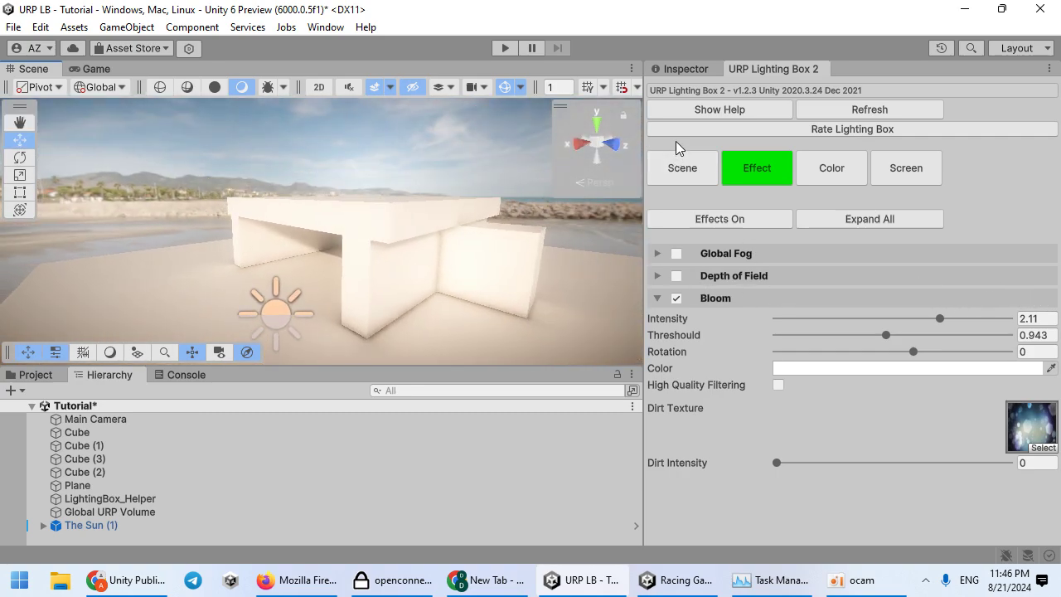
Step: Delete The Sun (1) from the scene
{"action": "left_click", "coordinate": [669, 72]}
{"action": "left_click", "coordinate": [117, 524]}
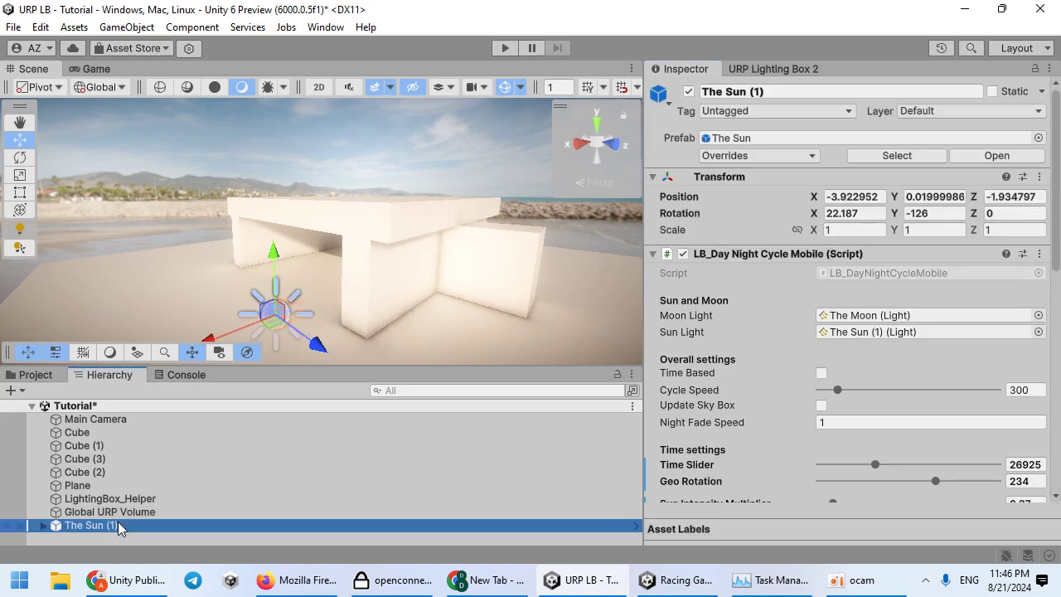
{"action": "key", "text": "Delete"}
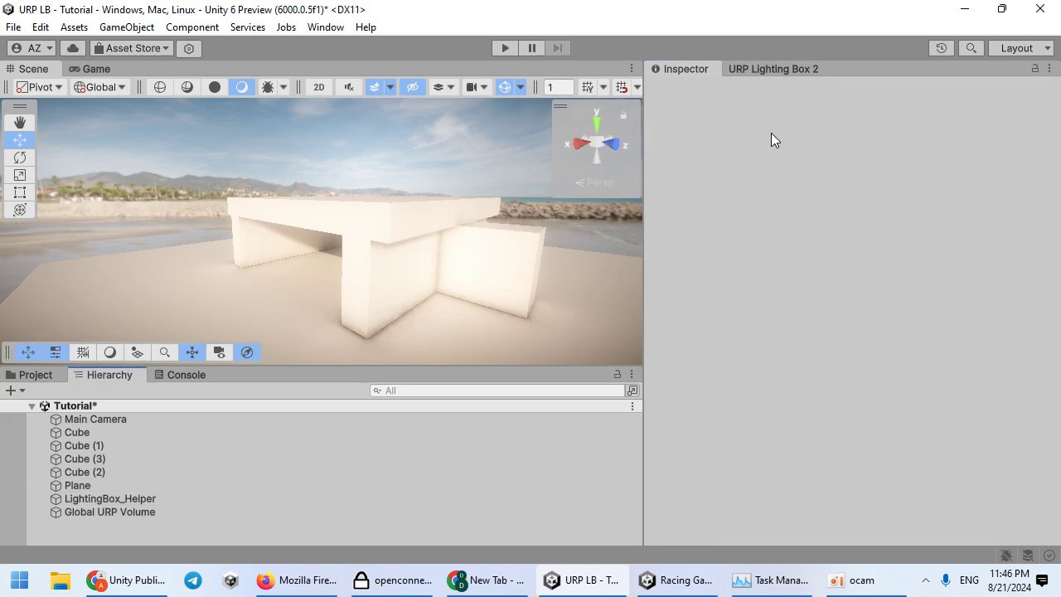
Step: Enable the Ambient and Sun settings in URP Lighting Box 2 and bake the scene lighting
{"action": "left_click", "coordinate": [770, 69]}
{"action": "left_click", "coordinate": [669, 172]}
{"action": "scroll", "coordinate": [754, 334], "scroll_direction": "down", "scroll_amount": 5}
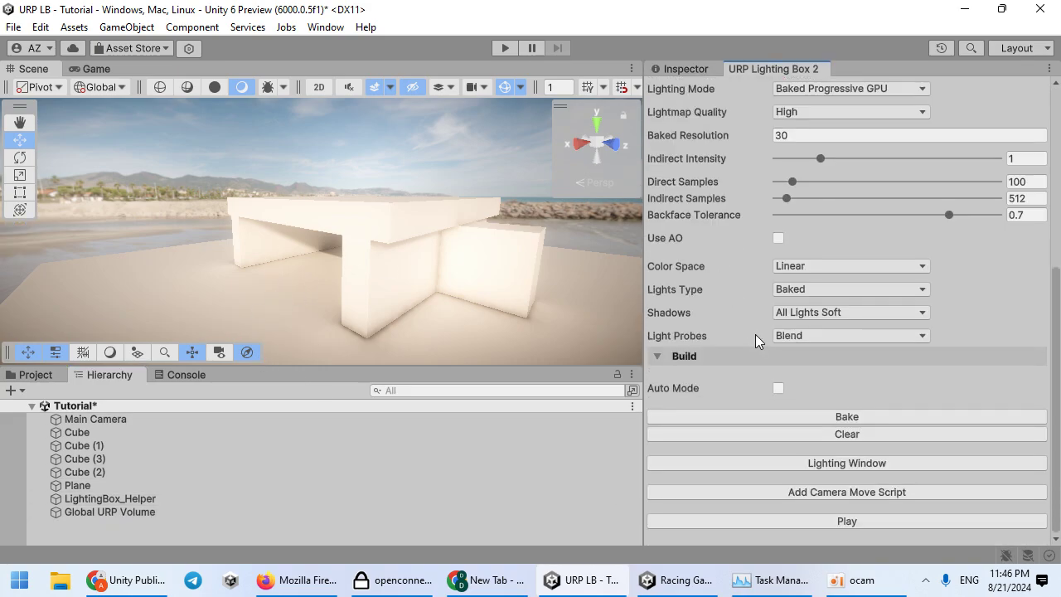
{"action": "scroll", "coordinate": [775, 335], "scroll_direction": "up", "scroll_amount": 2}
{"action": "scroll", "coordinate": [774, 335], "scroll_direction": "up", "scroll_amount": 3}
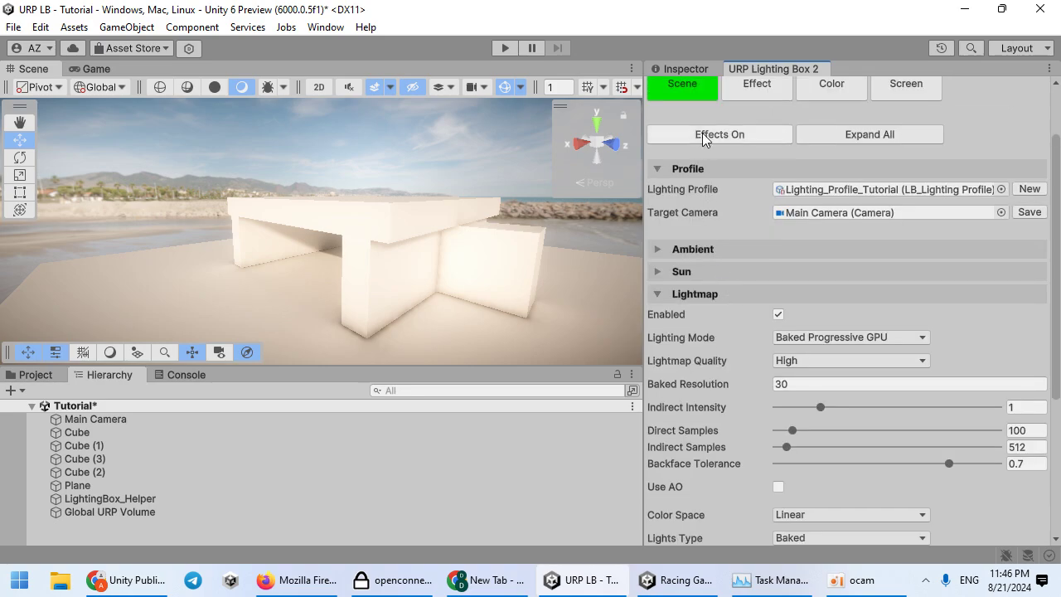
{"action": "left_click", "coordinate": [714, 271]}
{"action": "left_click", "coordinate": [720, 249]}
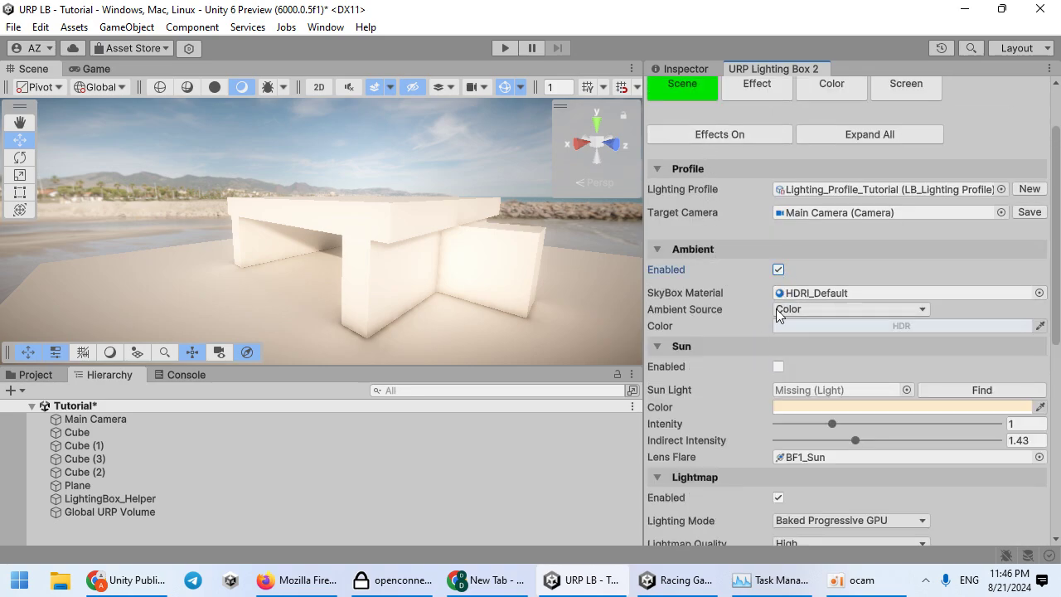
{"action": "left_click", "coordinate": [778, 367]}
{"action": "scroll", "coordinate": [782, 360], "scroll_direction": "down", "scroll_amount": 10}
{"action": "left_click", "coordinate": [807, 421]}
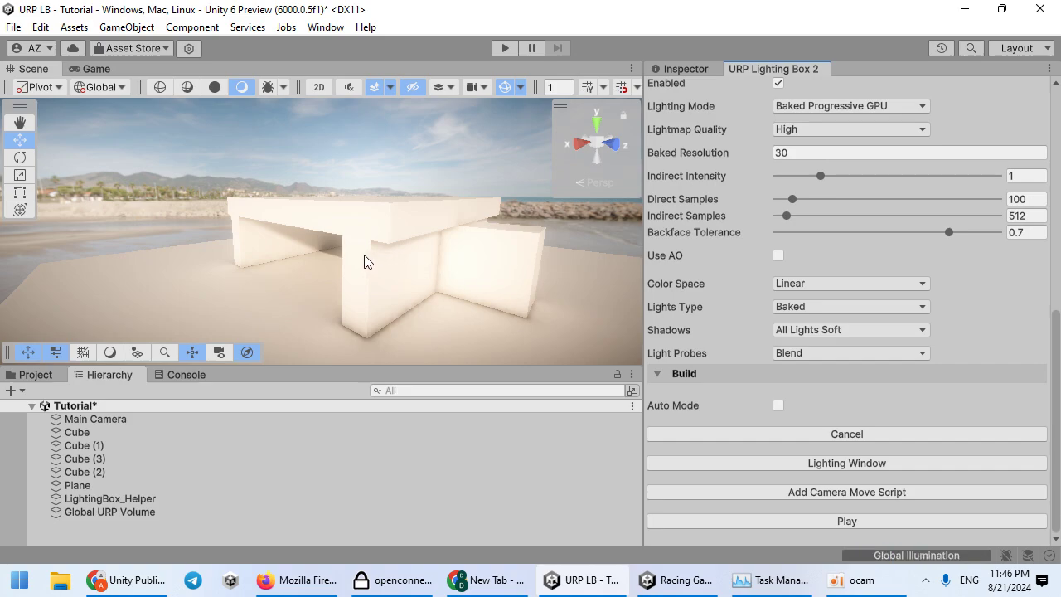
Step: Inspect the baked structure from several sides and display the Scene view in Baked Lightmap debug mode
{"action": "key", "text": "s"}
{"action": "right_click_drag", "start_coordinate": [347, 256], "coordinate": [380, 266]}
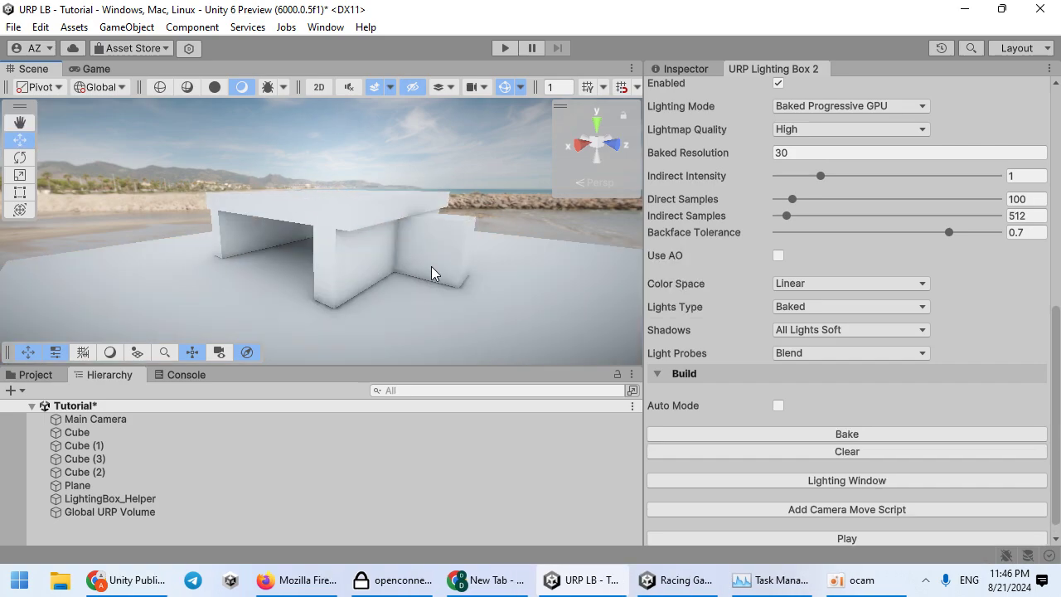
{"action": "right_click_drag", "start_coordinate": [431, 273], "coordinate": [1003, 281]}
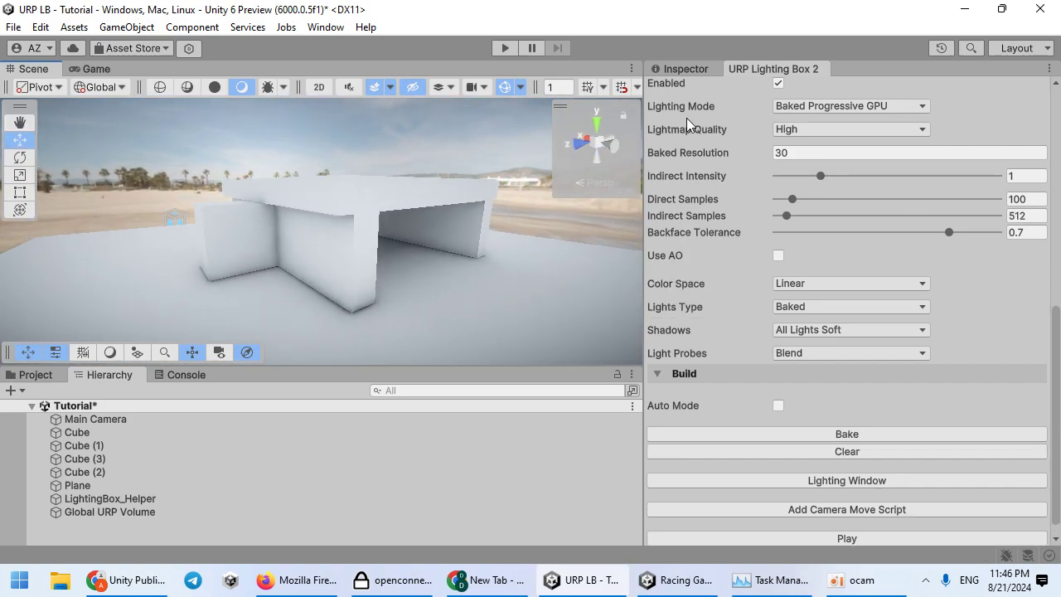
{"action": "left_click", "coordinate": [282, 90]}
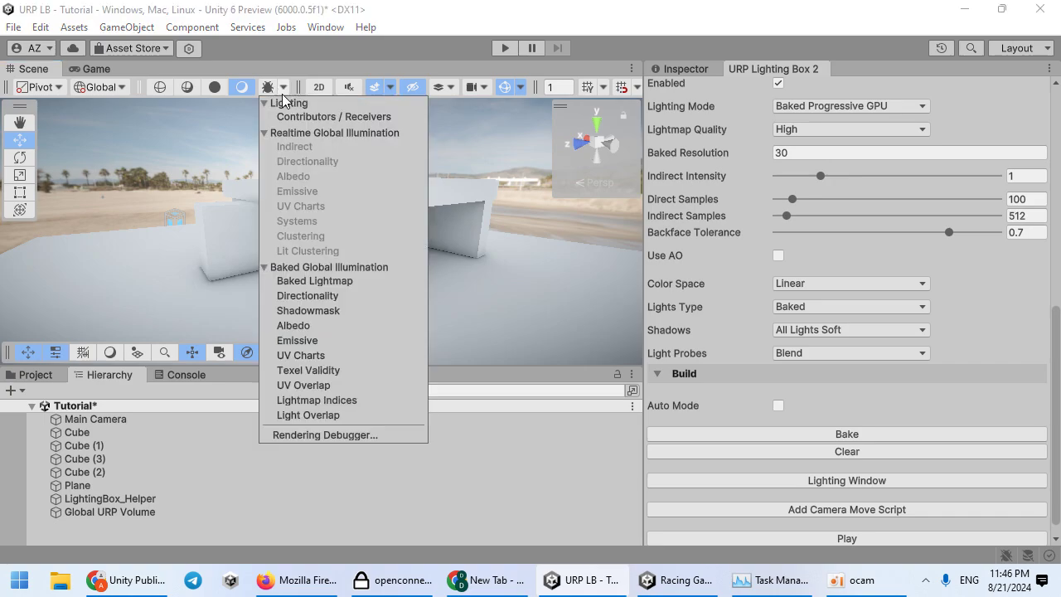
{"action": "left_click", "coordinate": [302, 280]}
{"action": "mouse_move", "coordinate": [216, 277]}
{"action": "right_mouse_down"}
{"action": "mouse_move", "coordinate": [243, 266]}
{"action": "mouse_move", "coordinate": [123, 260]}
{"action": "mouse_move", "coordinate": [119, 230]}
{"action": "mouse_move", "coordinate": [53, 240]}
{"action": "mouse_move", "coordinate": [199, 149]}
{"action": "right_mouse_up"}
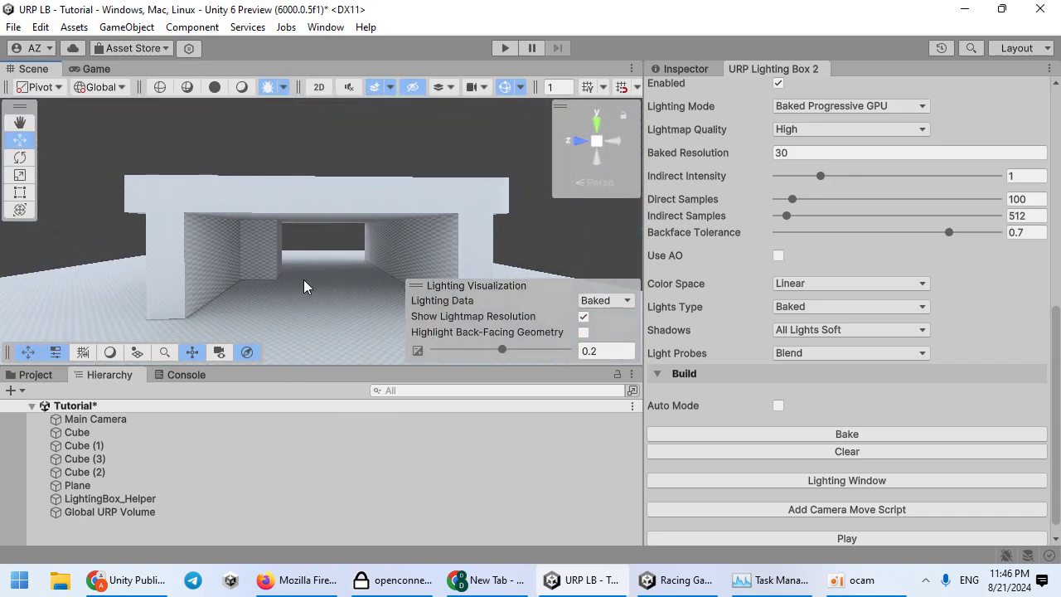
{"action": "right_click_drag", "start_coordinate": [341, 271], "coordinate": [427, 254]}
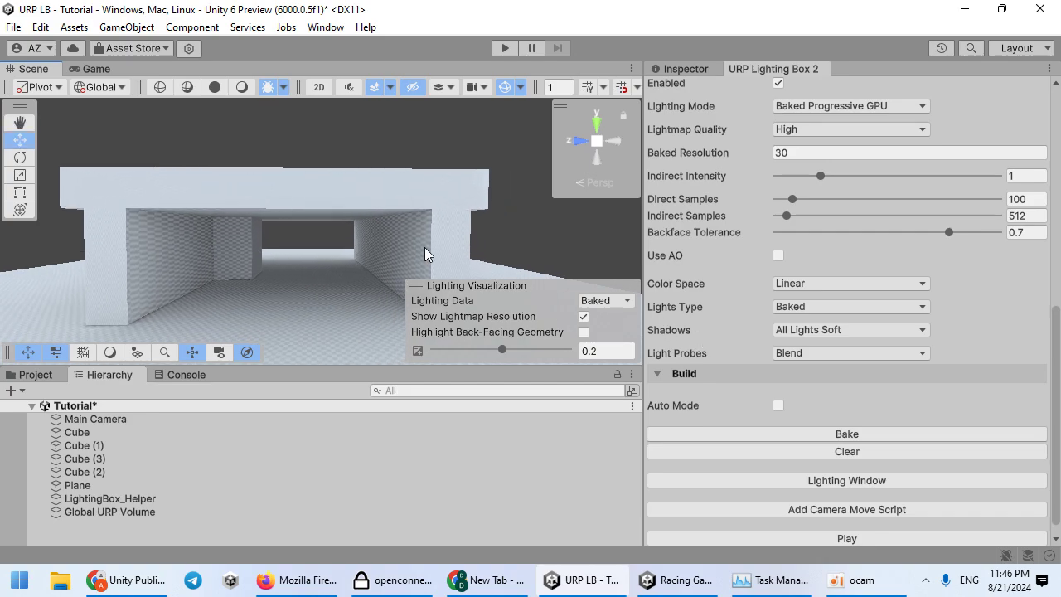
Step: Clear the baked lighting data and return the Scene view from Baked Lightmap to normal lit shading
{"action": "left_click", "coordinate": [846, 454]}
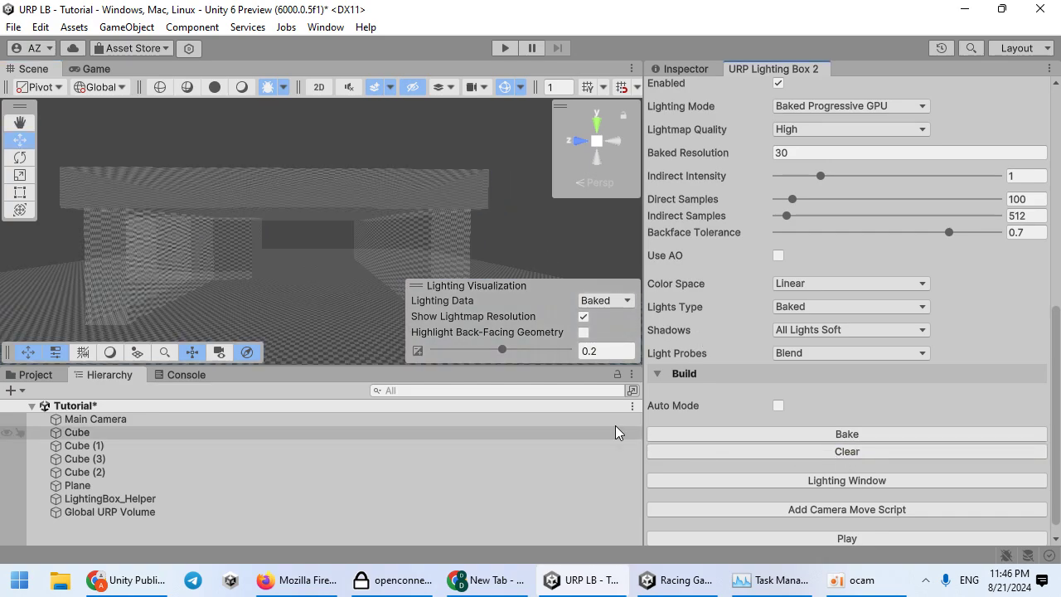
{"action": "right_click_drag", "start_coordinate": [332, 257], "coordinate": [390, 276]}
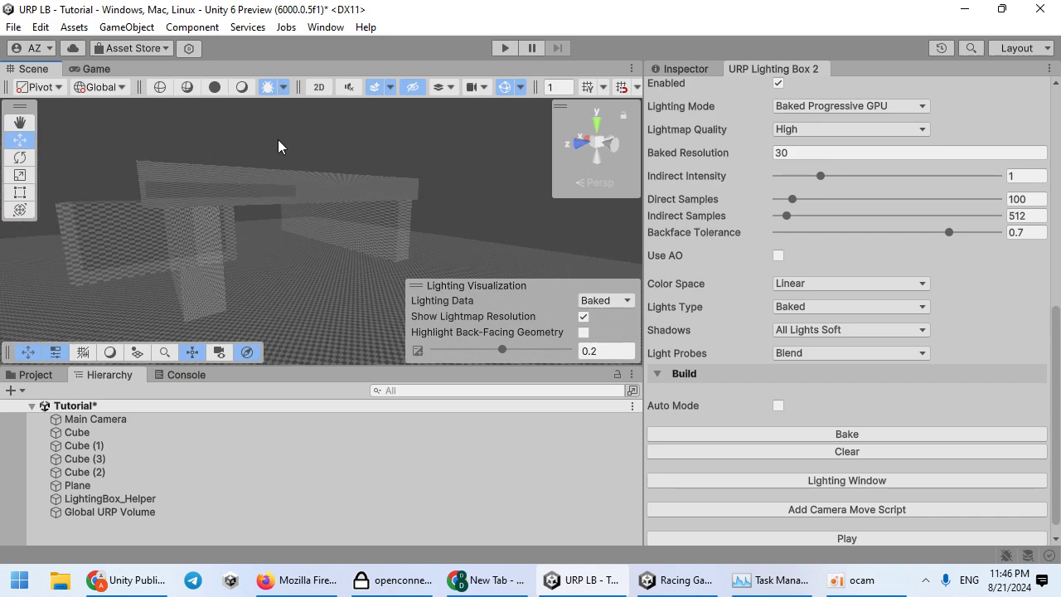
{"action": "left_click", "coordinate": [240, 87]}
{"action": "mouse_move", "coordinate": [329, 260]}
{"action": "right_mouse_down"}
{"action": "mouse_move", "coordinate": [339, 286]}
{"action": "mouse_move", "coordinate": [320, 274]}
{"action": "right_mouse_up"}
Step: Bake the scene lighting again, disable the Sun settings, and inspect the shading inside the structure
{"action": "left_click", "coordinate": [794, 433]}
{"action": "scroll", "coordinate": [760, 307], "scroll_direction": "up", "scroll_amount": 8}
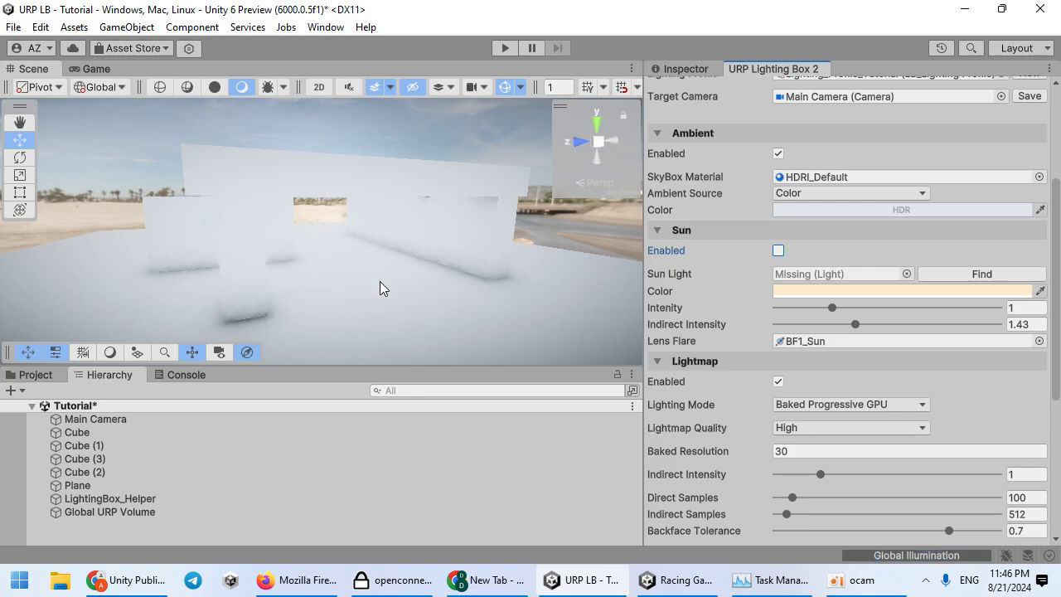
{"action": "right_click_drag", "start_coordinate": [423, 284], "coordinate": [369, 308]}
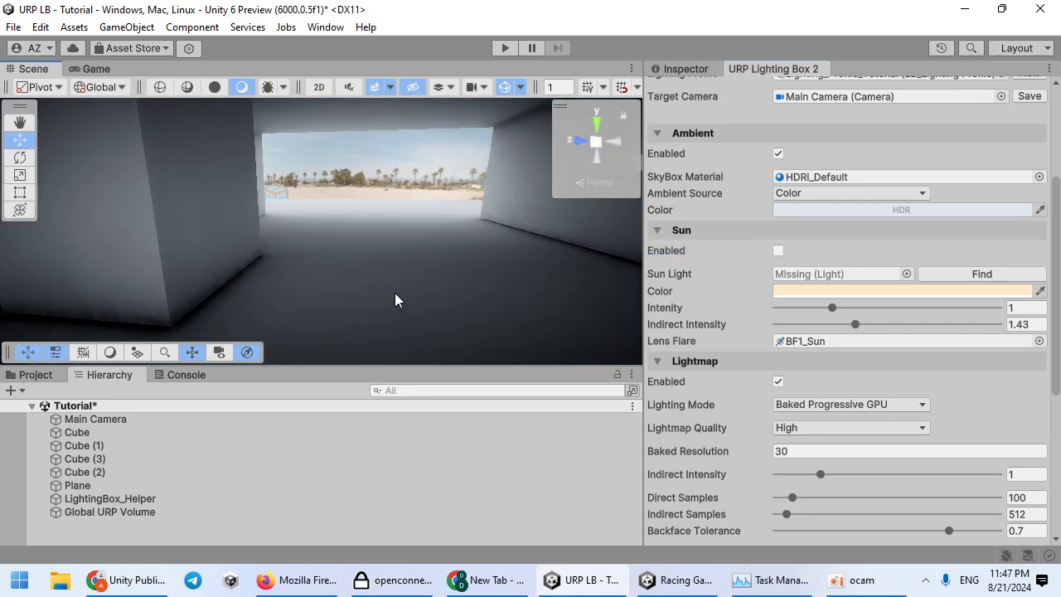
{"action": "right_click_drag", "start_coordinate": [426, 288], "coordinate": [445, 258]}
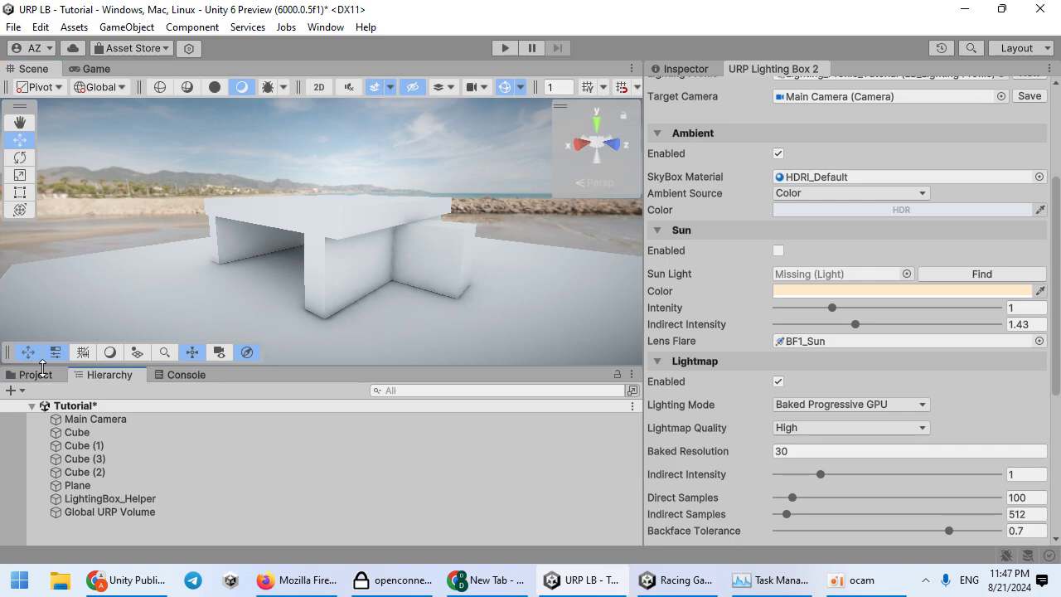
Step: Place The Sun prefab from the URPLightingBox2 Prefabs folder in the scene and set Lights Type to Realtime
{"action": "left_click", "coordinate": [38, 375]}
{"action": "left_click_drag", "start_coordinate": [213, 458], "coordinate": [203, 323]}
{"action": "scroll", "coordinate": [763, 363], "scroll_direction": "down", "scroll_amount": 5}
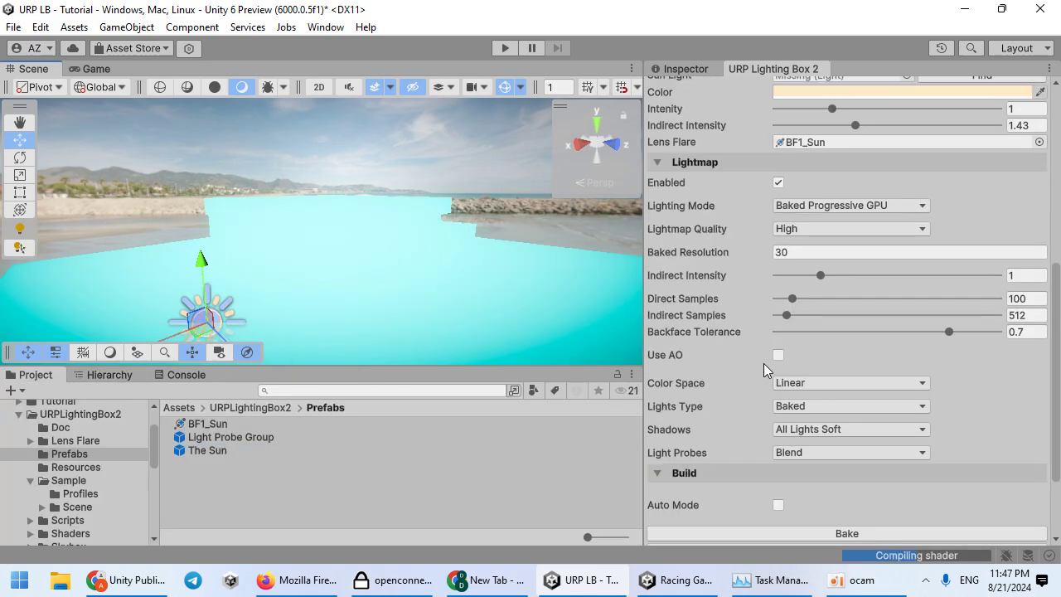
{"action": "left_click", "coordinate": [801, 358]}
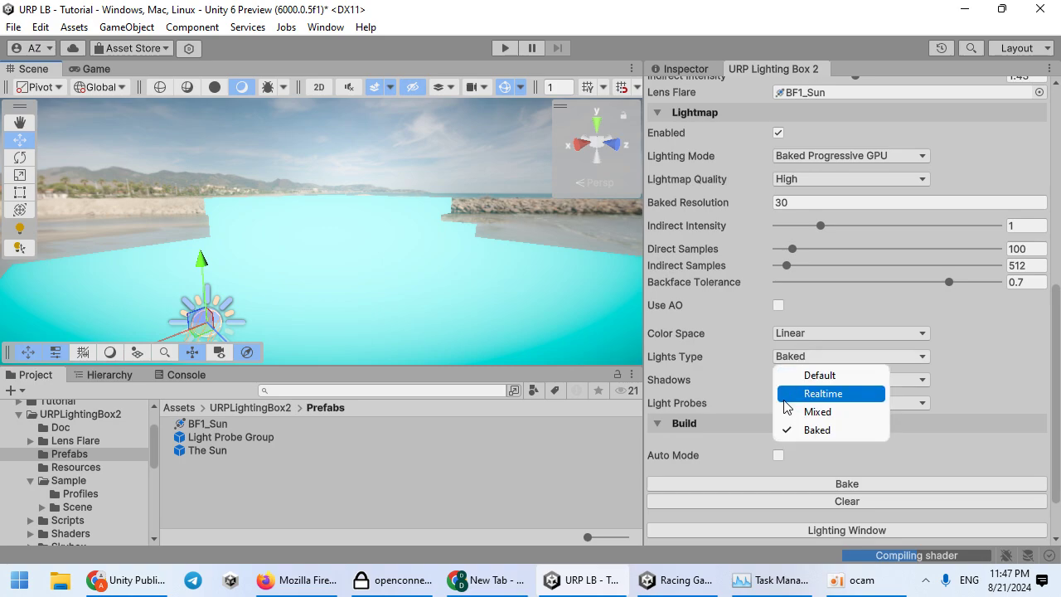
{"action": "left_click", "coordinate": [826, 395]}
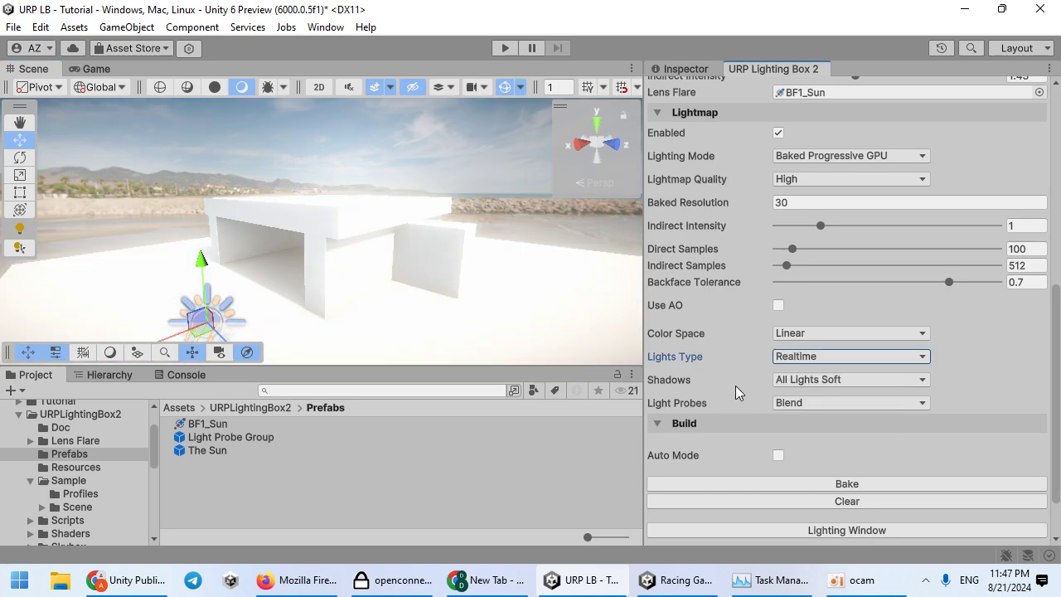
Step: Try the sun with Sun Intensity Multiplier 0.19, Time Slider 27728 and Geo Rotation 321
{"action": "left_click", "coordinate": [685, 71]}
{"action": "scroll", "coordinate": [847, 362], "scroll_direction": "down", "scroll_amount": 2}
{"action": "left_click_drag", "start_coordinate": [852, 413], "coordinate": [820, 414]}
{"action": "mouse_move", "coordinate": [917, 377]}
{"action": "left_mouse_down"}
{"action": "mouse_move", "coordinate": [853, 389]}
{"action": "mouse_move", "coordinate": [915, 388]}
{"action": "mouse_move", "coordinate": [960, 367]}
{"action": "mouse_move", "coordinate": [924, 363]}
{"action": "left_mouse_up"}
{"action": "key", "text": "w"}
{"action": "right_click_drag", "start_coordinate": [474, 292], "coordinate": [418, 293]}
{"action": "scroll", "coordinate": [440, 275], "scroll_direction": "down", "scroll_amount": 10}
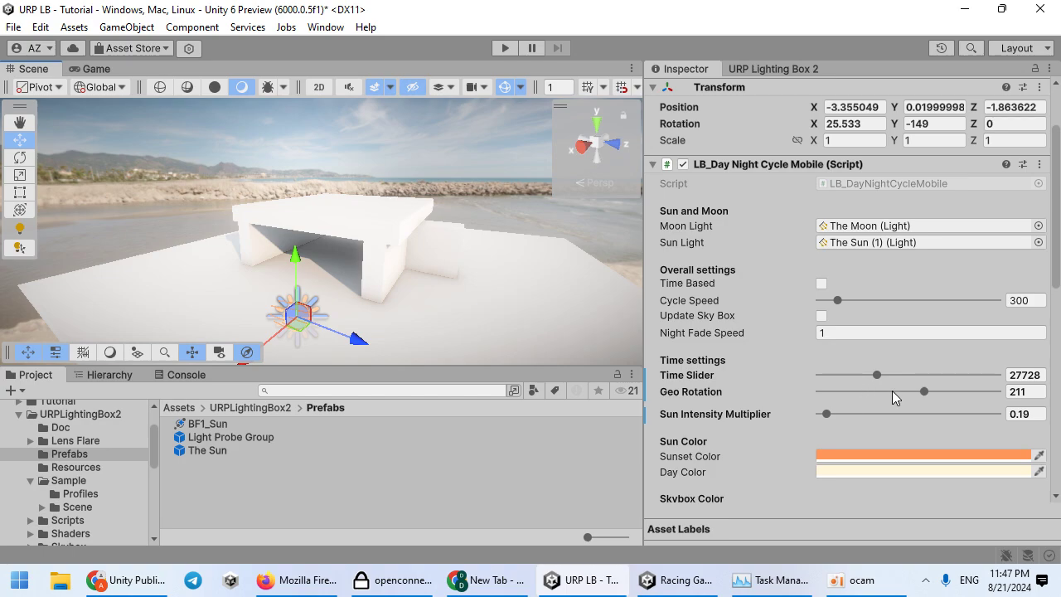
{"action": "left_click_drag", "start_coordinate": [910, 395], "coordinate": [979, 371]}
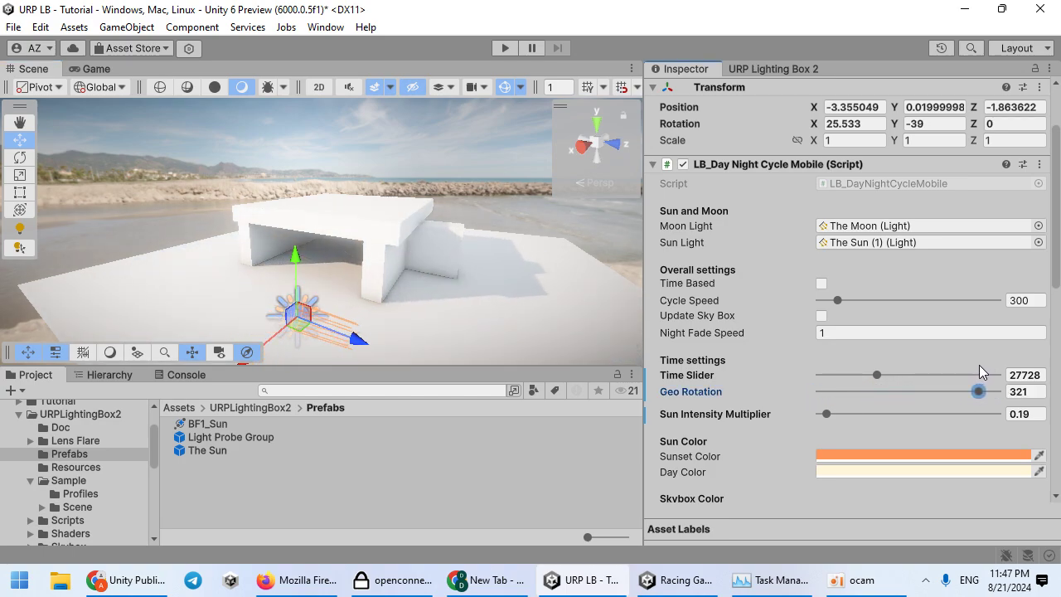
Step: Delete the newly placed sun light from the scene
{"action": "scroll", "coordinate": [456, 290], "scroll_direction": "up", "scroll_amount": 5}
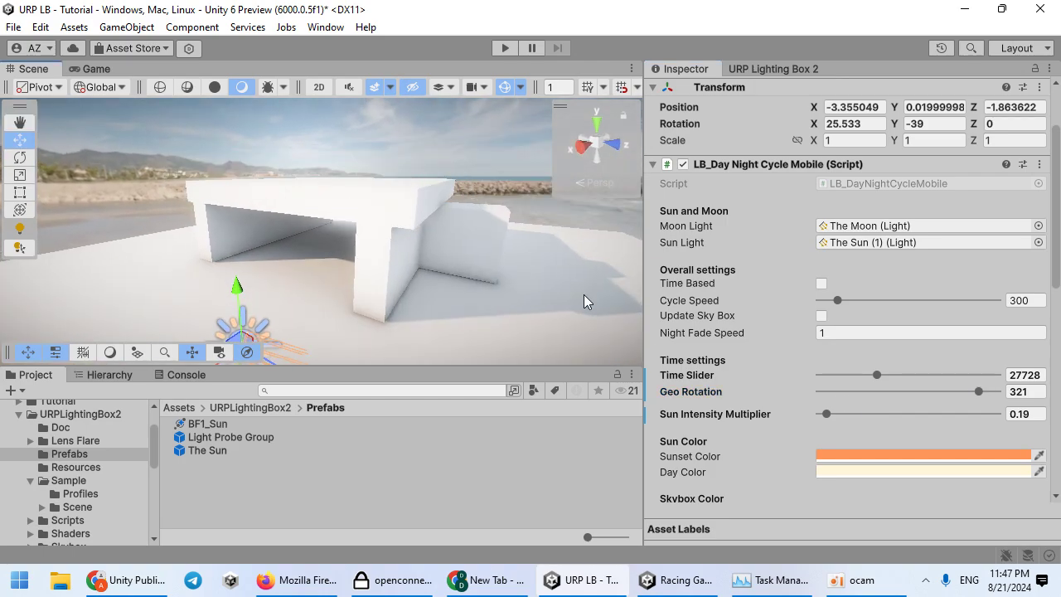
{"action": "left_click", "coordinate": [458, 240]}
{"action": "right_click", "coordinate": [435, 271]}
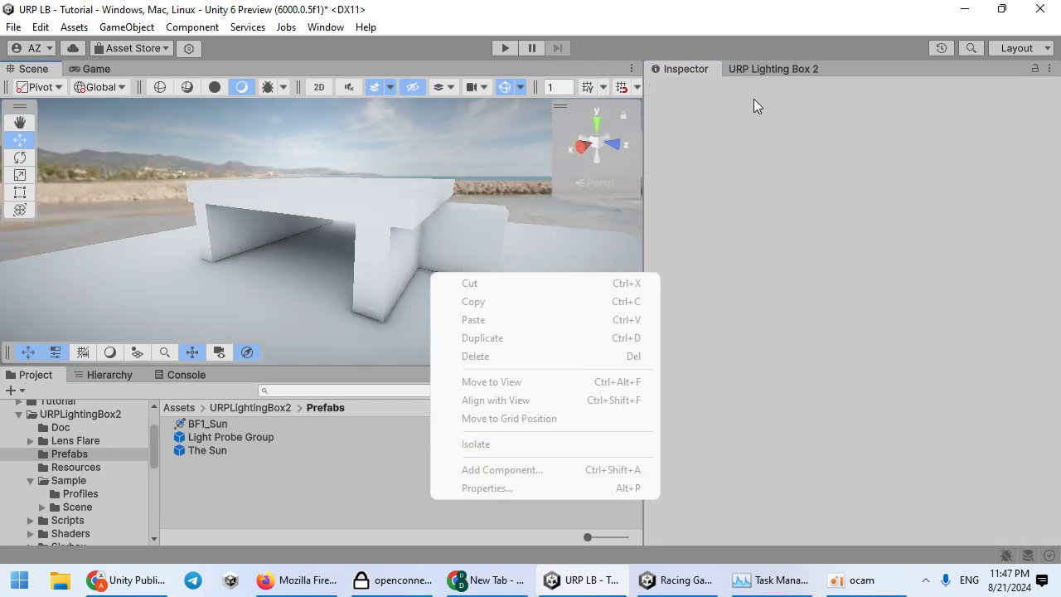
Step: Change the Ambient Source in URP Lighting Box 2 from Color to Skybox
{"action": "left_click", "coordinate": [757, 70]}
{"action": "scroll", "coordinate": [755, 168], "scroll_direction": "up", "scroll_amount": 3}
{"action": "scroll", "coordinate": [755, 216], "scroll_direction": "down", "scroll_amount": 5}
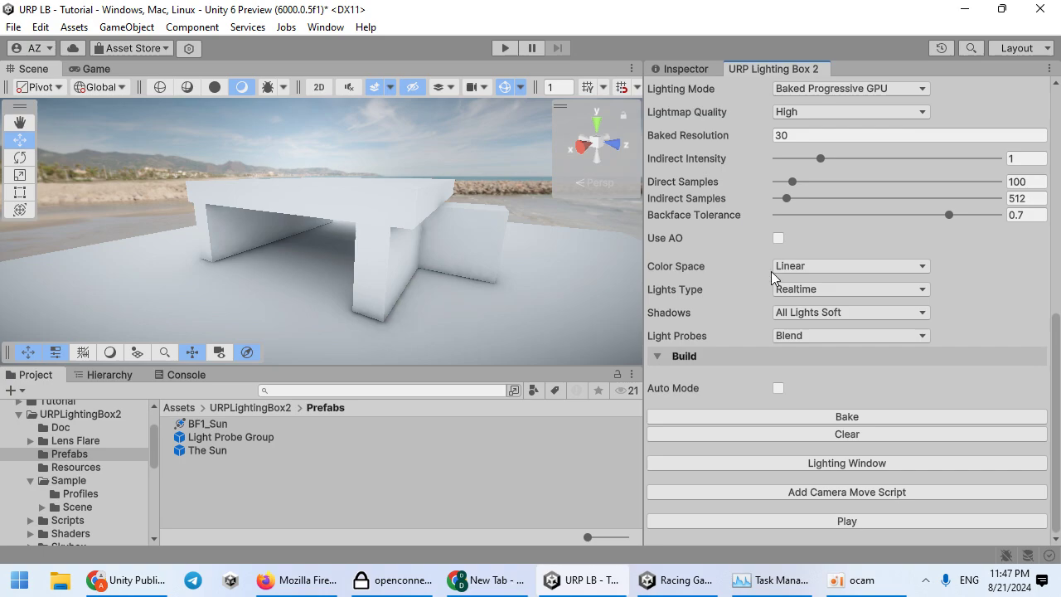
{"action": "scroll", "coordinate": [713, 321], "scroll_direction": "up", "scroll_amount": 2}
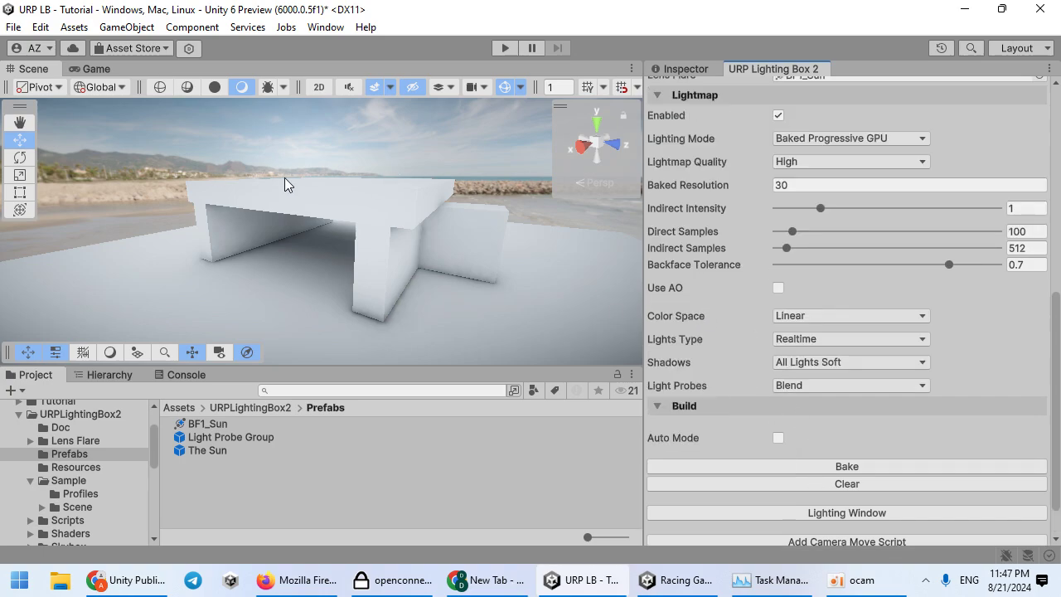
{"action": "scroll", "coordinate": [747, 311], "scroll_direction": "up", "scroll_amount": 8}
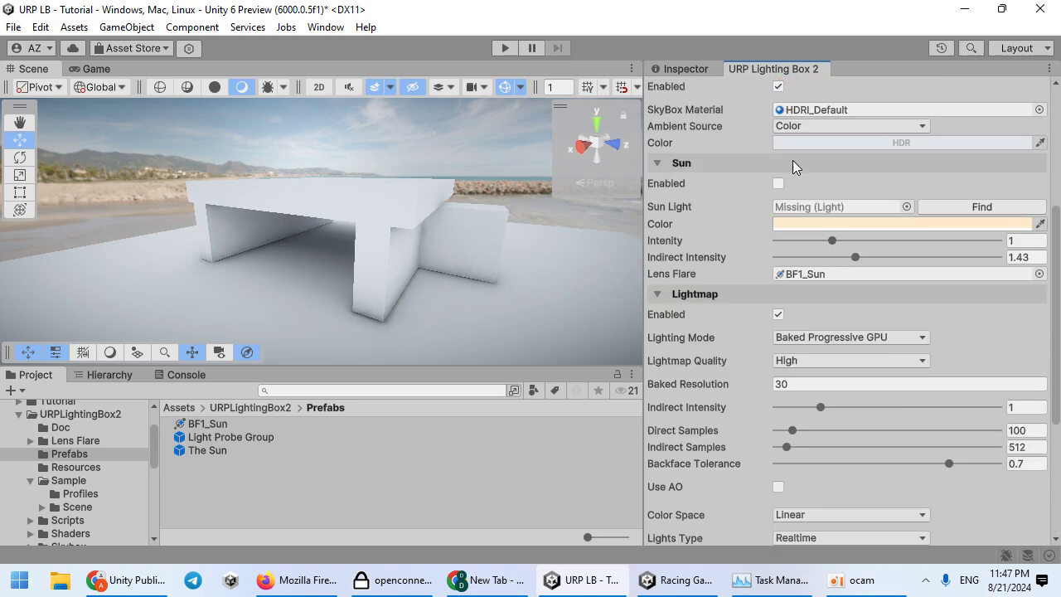
{"action": "left_click", "coordinate": [801, 126]}
{"action": "left_click", "coordinate": [808, 144]}
Step: Bake the scene lighting with the skybox ambient source and inspect the soft shadows around the structure
{"action": "right_click_drag", "start_coordinate": [539, 222], "coordinate": [477, 112]}
{"action": "scroll", "coordinate": [812, 356], "scroll_direction": "down", "scroll_amount": 6}
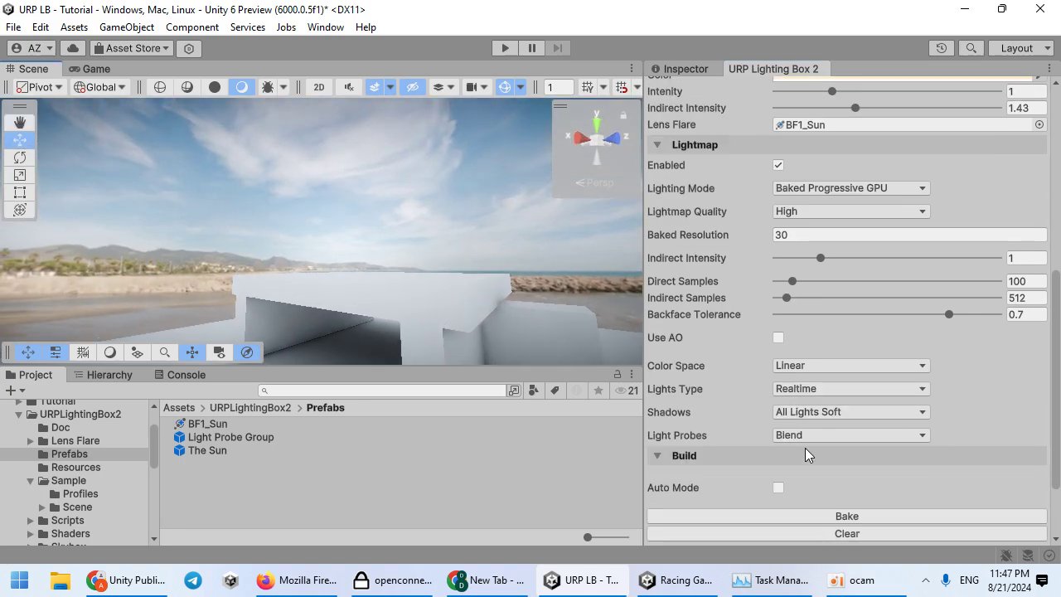
{"action": "left_click", "coordinate": [810, 514]}
{"action": "right_click_drag", "start_coordinate": [440, 340], "coordinate": [439, 256]}
{"action": "key", "text": "w"}
{"action": "key", "text": "s"}
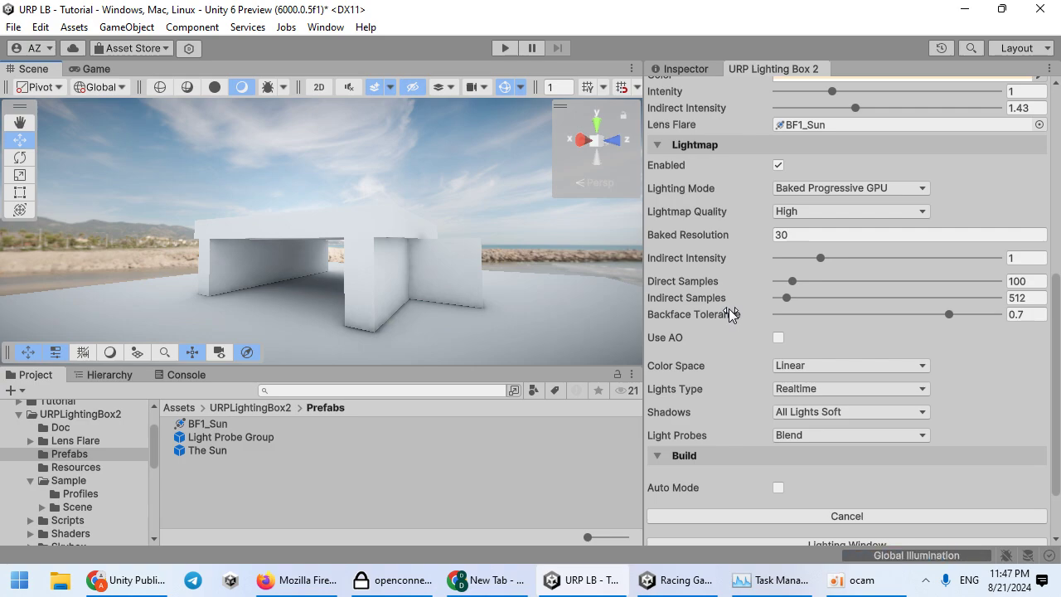
{"action": "right_click_drag", "start_coordinate": [450, 268], "coordinate": [559, 190]}
{"action": "right_click_drag", "start_coordinate": [488, 234], "coordinate": [713, 253]}
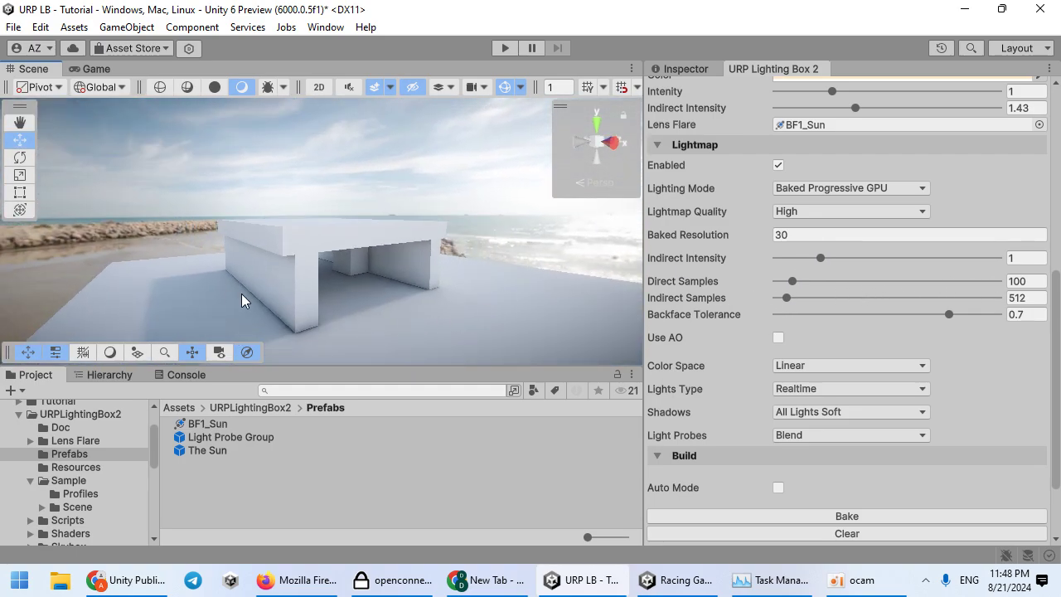
{"action": "right_click_drag", "start_coordinate": [210, 306], "coordinate": [338, 217]}
{"action": "right_click_drag", "start_coordinate": [383, 251], "coordinate": [354, 279]}
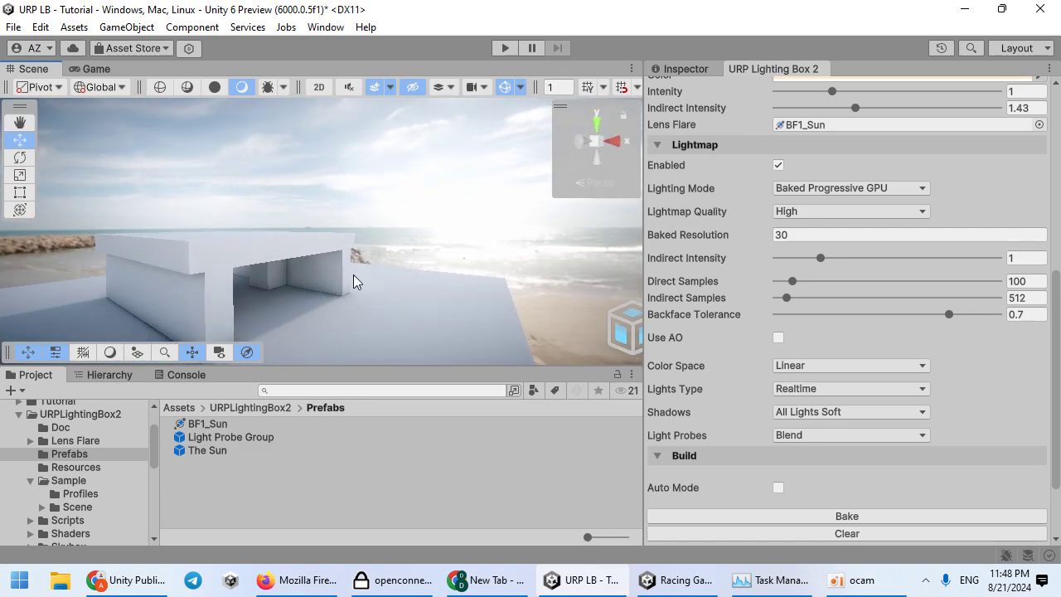
Step: Open the HDRI_Default skybox material and set its Rotation to 87
{"action": "scroll", "coordinate": [785, 170], "scroll_direction": "up", "scroll_amount": 3}
{"action": "left_click", "coordinate": [821, 259]}
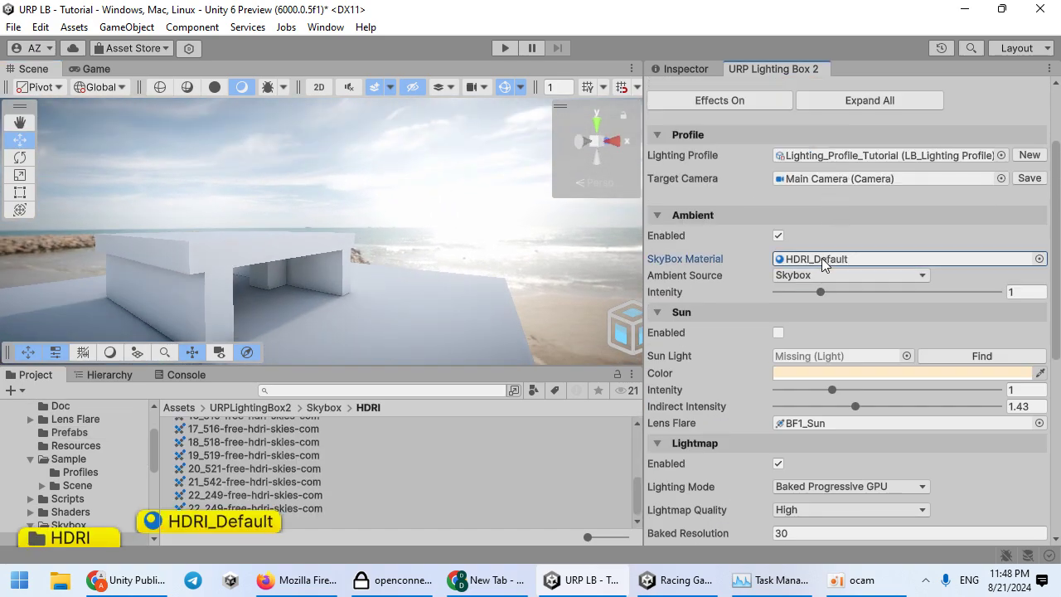
{"action": "left_click", "coordinate": [678, 76]}
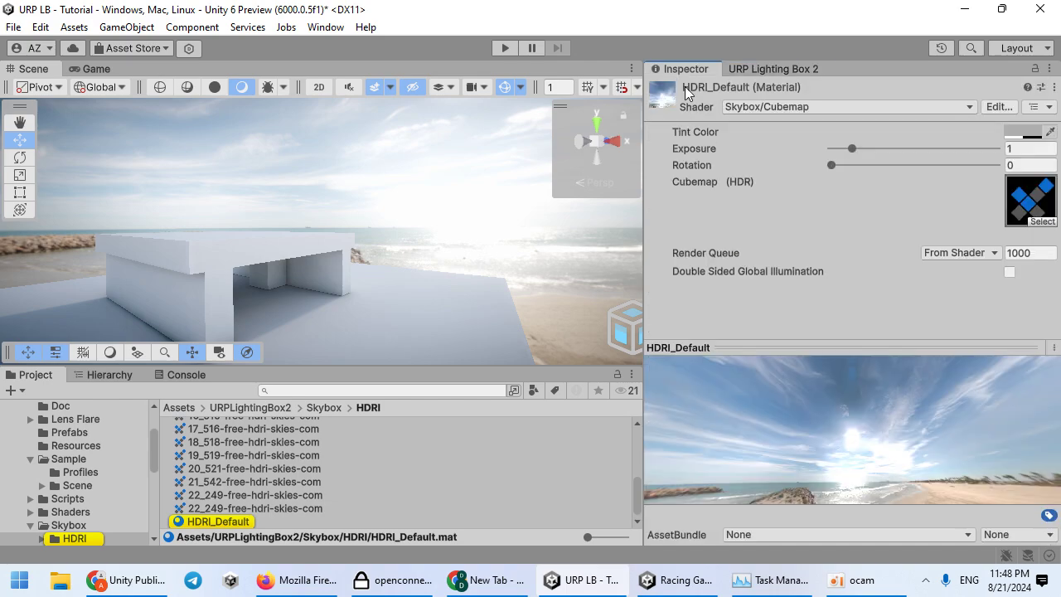
{"action": "left_click_drag", "start_coordinate": [832, 165], "coordinate": [871, 164]}
{"action": "left_click_drag", "start_coordinate": [380, 153], "coordinate": [277, 267], "text": "alt"}
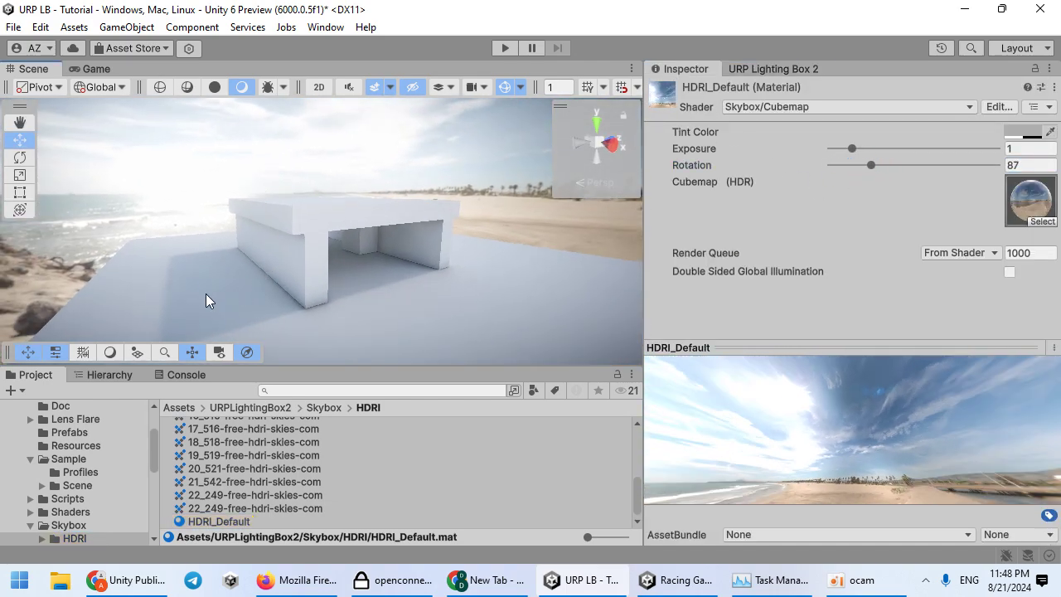
Step: Rebake the scene lighting with the rotated HDRI skybox
{"action": "left_click", "coordinate": [790, 68]}
{"action": "scroll", "coordinate": [847, 391], "scroll_direction": "down", "scroll_amount": 7}
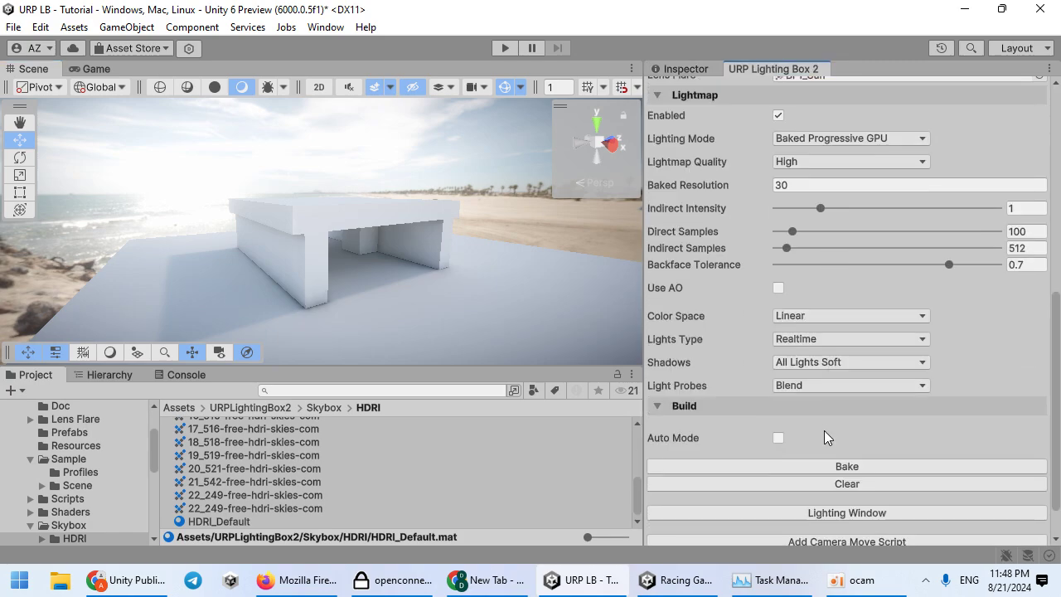
{"action": "left_click", "coordinate": [826, 464]}
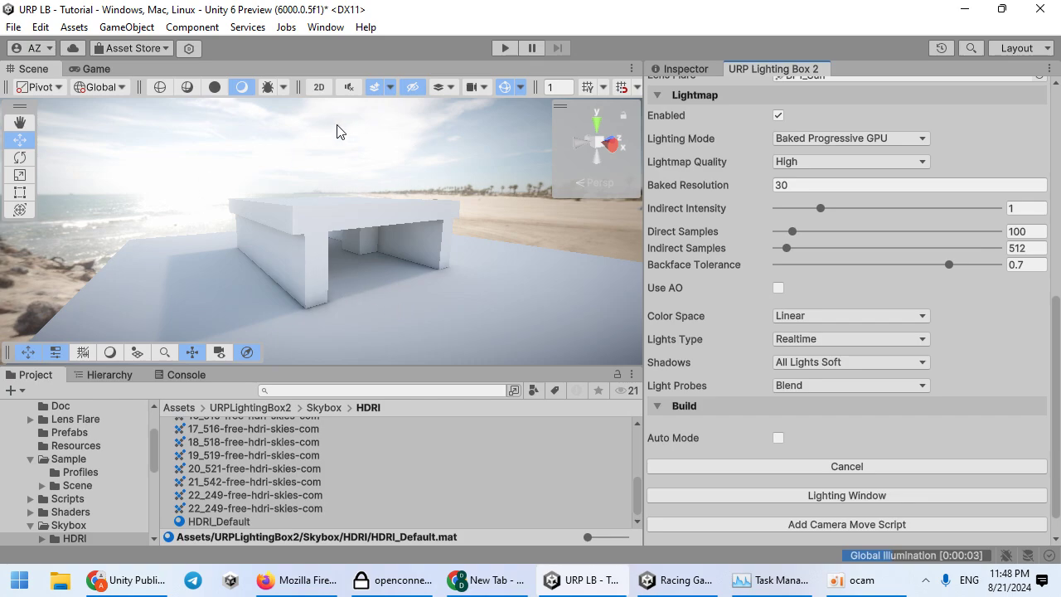
{"action": "left_click", "coordinate": [120, 373]}
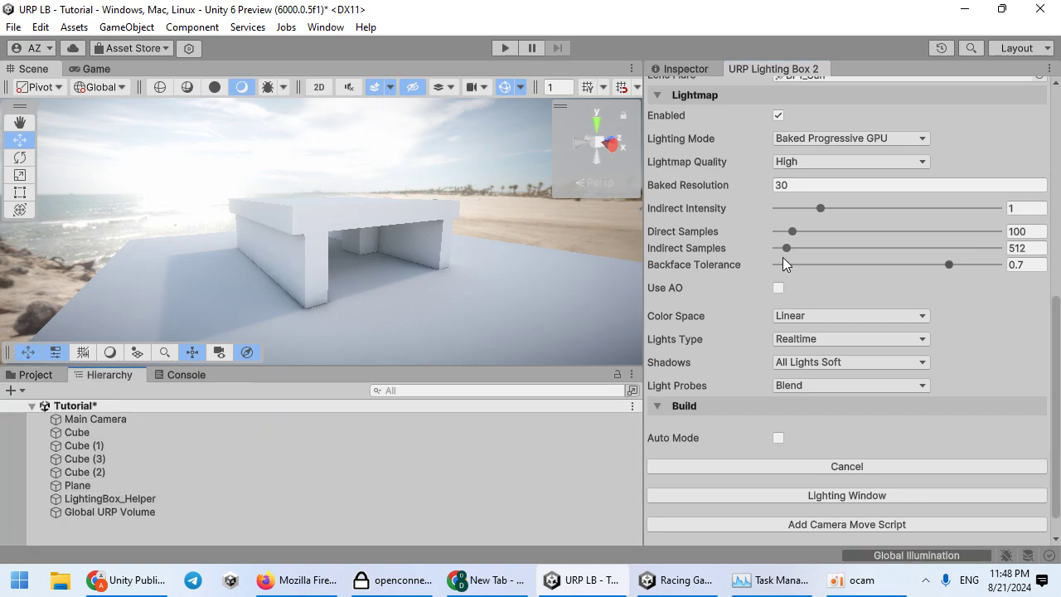
{"action": "scroll", "coordinate": [783, 264], "scroll_direction": "up", "scroll_amount": 10}
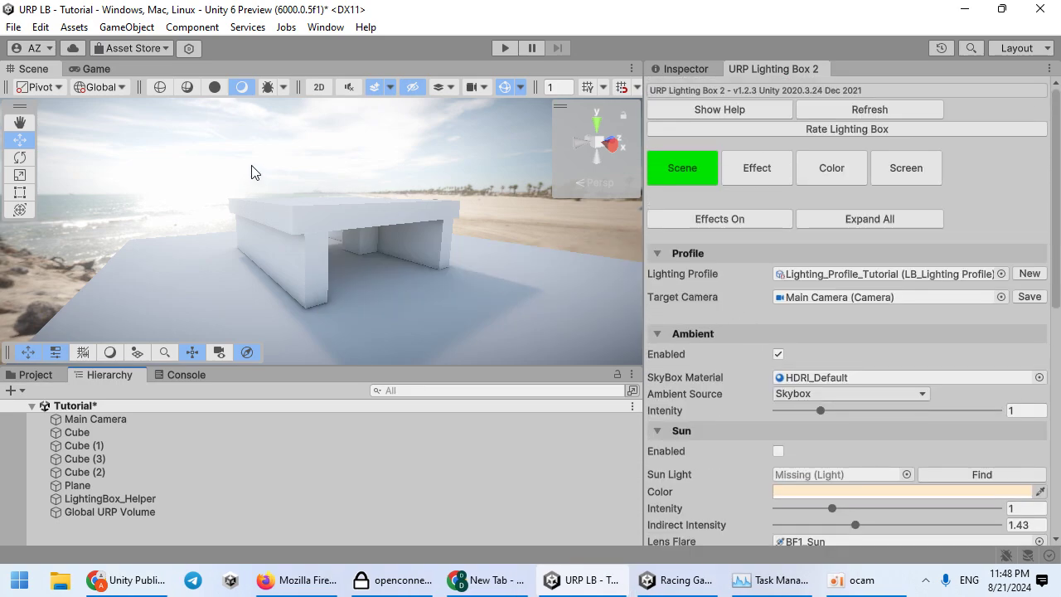
Step: Check that Ambient Source is set to Skybox and examine the baked skybox shadows from other sides of the structure
{"action": "scroll", "coordinate": [817, 317], "scroll_direction": "down", "scroll_amount": 1}
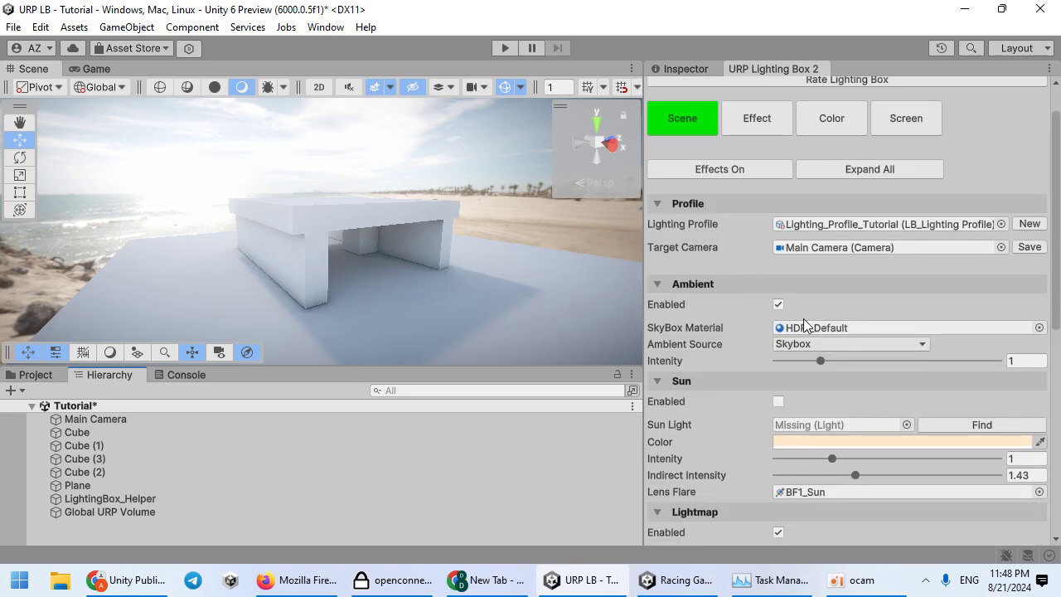
{"action": "left_click", "coordinate": [799, 347]}
{"action": "left_click", "coordinate": [801, 365]}
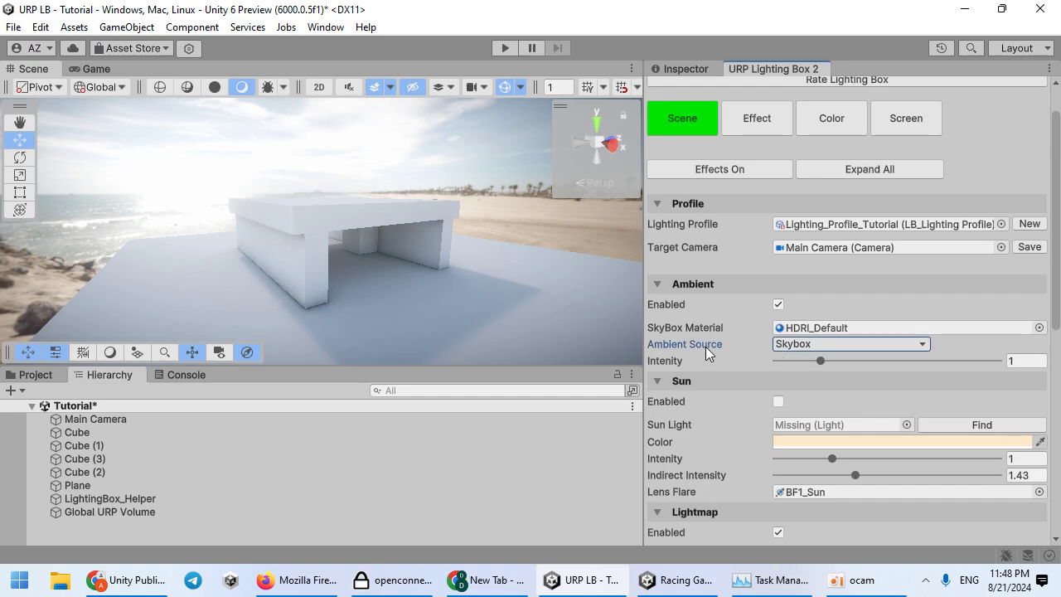
{"action": "mouse_move", "coordinate": [508, 303]}
{"action": "right_mouse_down"}
{"action": "mouse_move", "coordinate": [481, 270]}
{"action": "mouse_move", "coordinate": [872, 174]}
{"action": "mouse_move", "coordinate": [502, 348]}
{"action": "mouse_move", "coordinate": [271, 314]}
{"action": "mouse_move", "coordinate": [218, 268]}
{"action": "mouse_move", "coordinate": [359, 249]}
{"action": "mouse_move", "coordinate": [359, 274]}
{"action": "mouse_move", "coordinate": [346, 279]}
{"action": "mouse_move", "coordinate": [497, 299]}
{"action": "right_mouse_up"}
{"action": "key", "text": "d"}
{"action": "key", "text": "s"}
{"action": "right_click_drag", "start_coordinate": [941, 334], "coordinate": [365, 324]}
{"action": "key", "text": "w"}
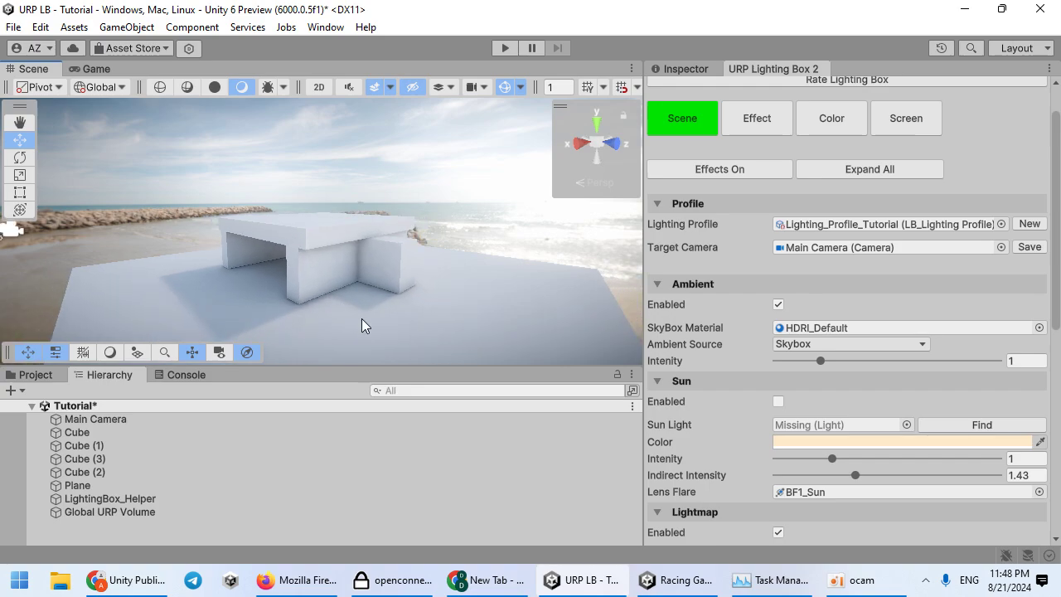
{"action": "scroll", "coordinate": [776, 315], "scroll_direction": "down", "scroll_amount": 10}
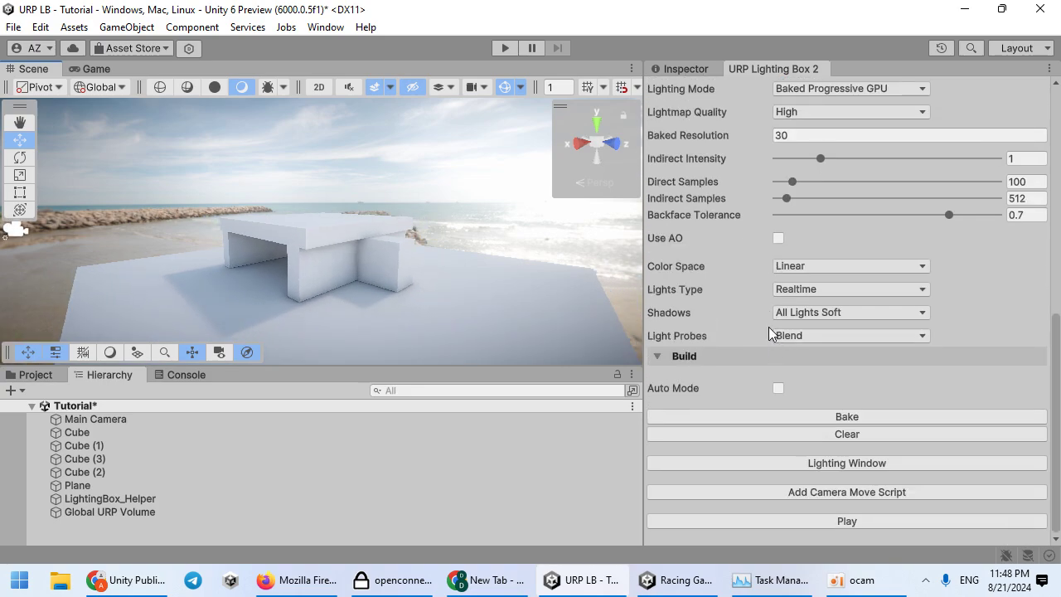
Step: Set the lightmap Indirect Intensity to 2, rebake the scene lighting and inspect the structure
{"action": "scroll", "coordinate": [764, 311], "scroll_direction": "up", "scroll_amount": 1}
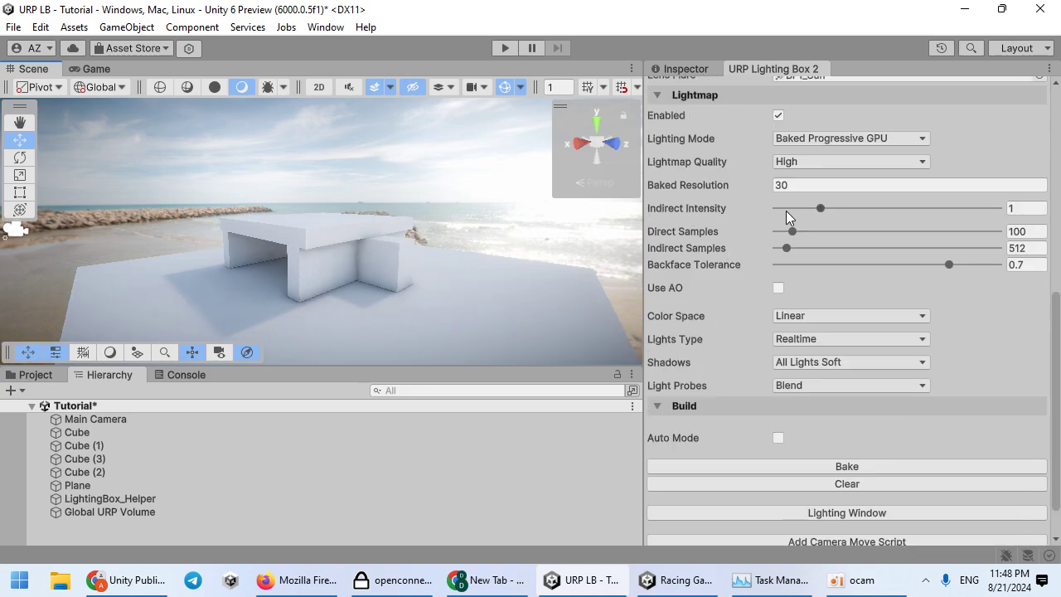
{"action": "left_click", "coordinate": [1033, 204]}
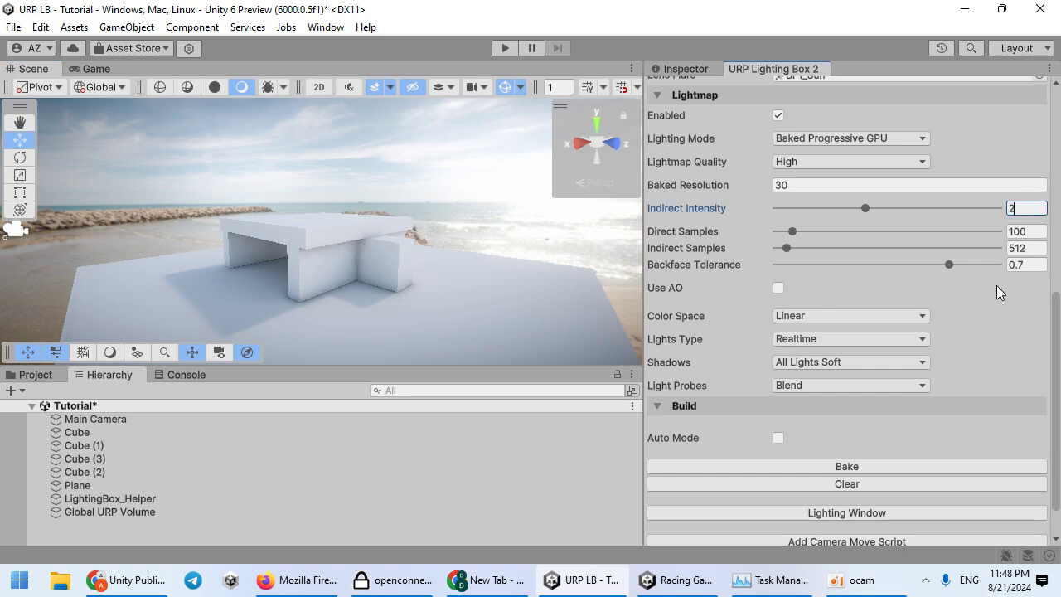
{"action": "left_click", "coordinate": [851, 468]}
{"action": "right_click_drag", "start_coordinate": [370, 247], "coordinate": [366, 272]}
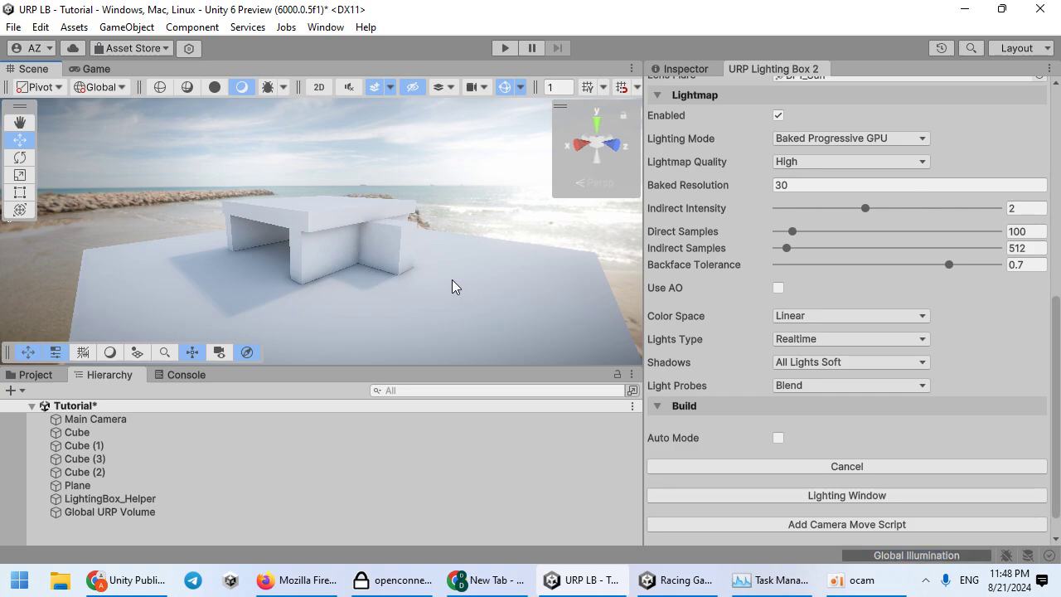
{"action": "right_click_drag", "start_coordinate": [286, 261], "coordinate": [415, 232]}
Step: Disable the Bloom effect in URP Lighting Box 2 and view the structure without it
{"action": "scroll", "coordinate": [779, 169], "scroll_direction": "up", "scroll_amount": 5}
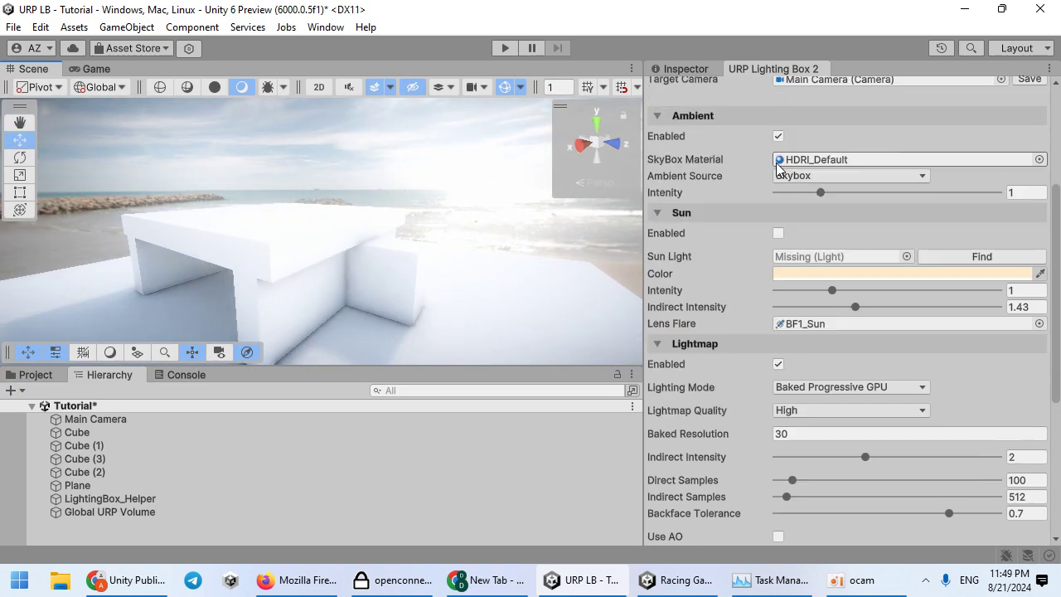
{"action": "scroll", "coordinate": [780, 167], "scroll_direction": "up", "scroll_amount": 4}
{"action": "left_click", "coordinate": [731, 103]}
{"action": "left_click", "coordinate": [678, 298]}
{"action": "right_click_drag", "start_coordinate": [531, 282], "coordinate": [590, 162]}
Step: Set the HDRI_Default skybox material's Rotation to about 159 and return to the URP Lighting Box 2 settings
{"action": "left_click", "coordinate": [686, 69]}
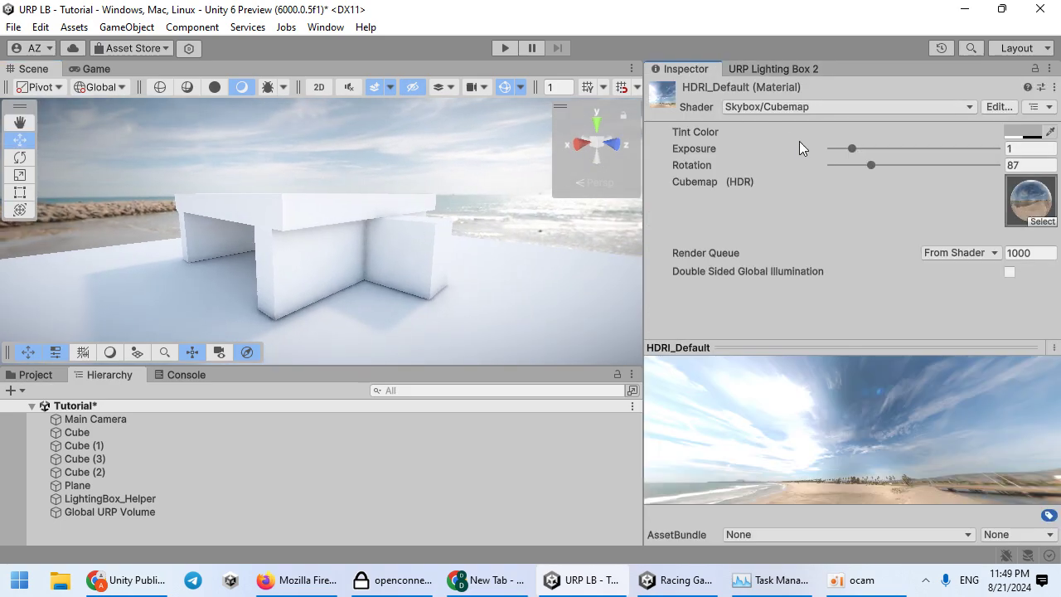
{"action": "left_click_drag", "start_coordinate": [871, 165], "coordinate": [906, 170]}
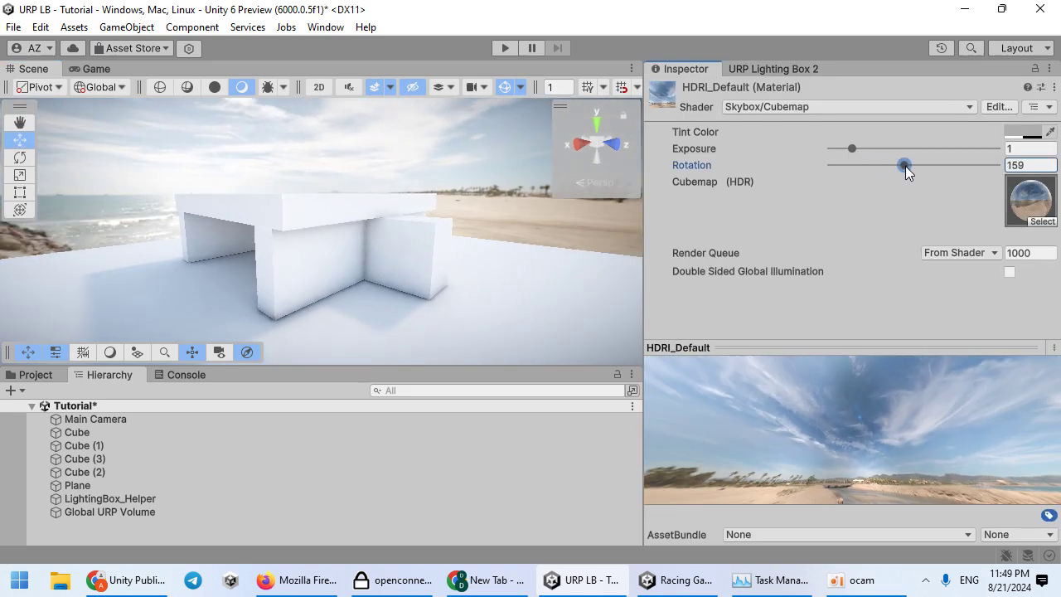
{"action": "left_click", "coordinate": [772, 69]}
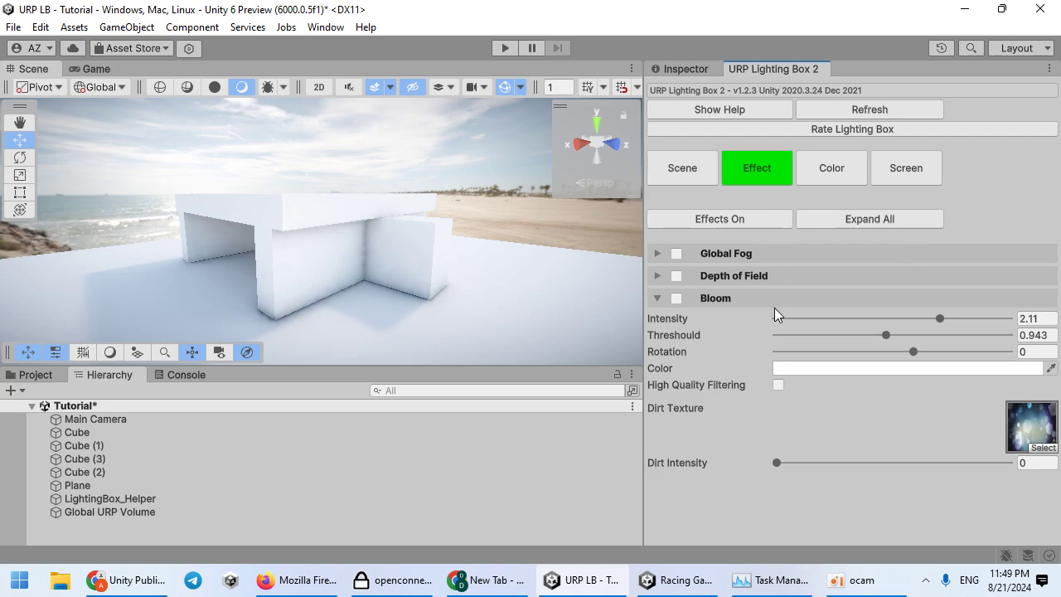
Step: Rebake the scene with lightmap Indirect Intensity set to 1.7 and inspect the shadows around the structure
{"action": "left_click", "coordinate": [707, 162]}
{"action": "scroll", "coordinate": [820, 294], "scroll_direction": "down", "scroll_amount": 5}
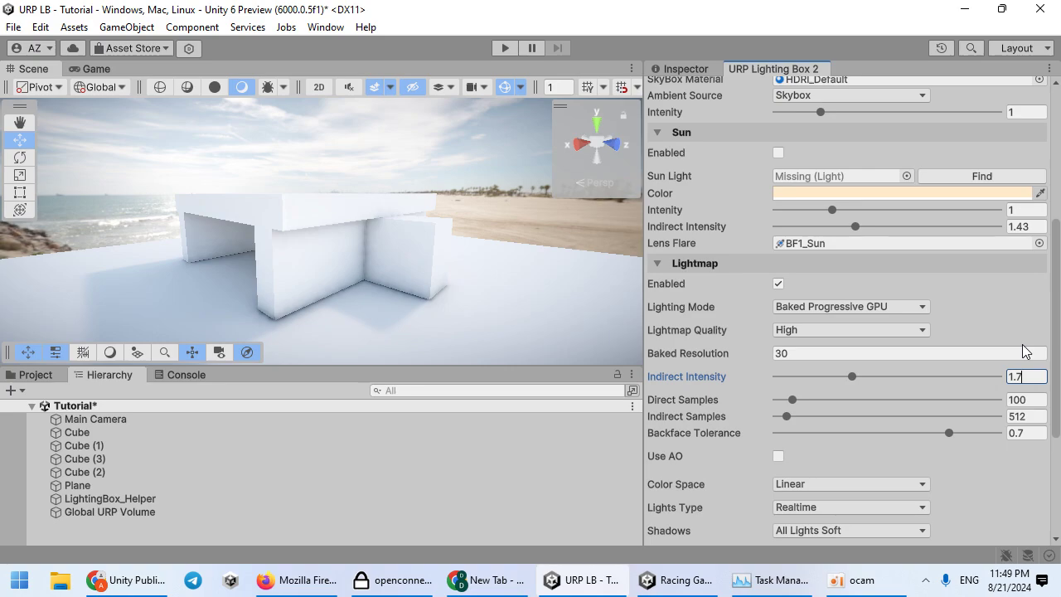
{"action": "scroll", "coordinate": [960, 315], "scroll_direction": "down", "scroll_amount": 4}
{"action": "left_click", "coordinate": [846, 434]}
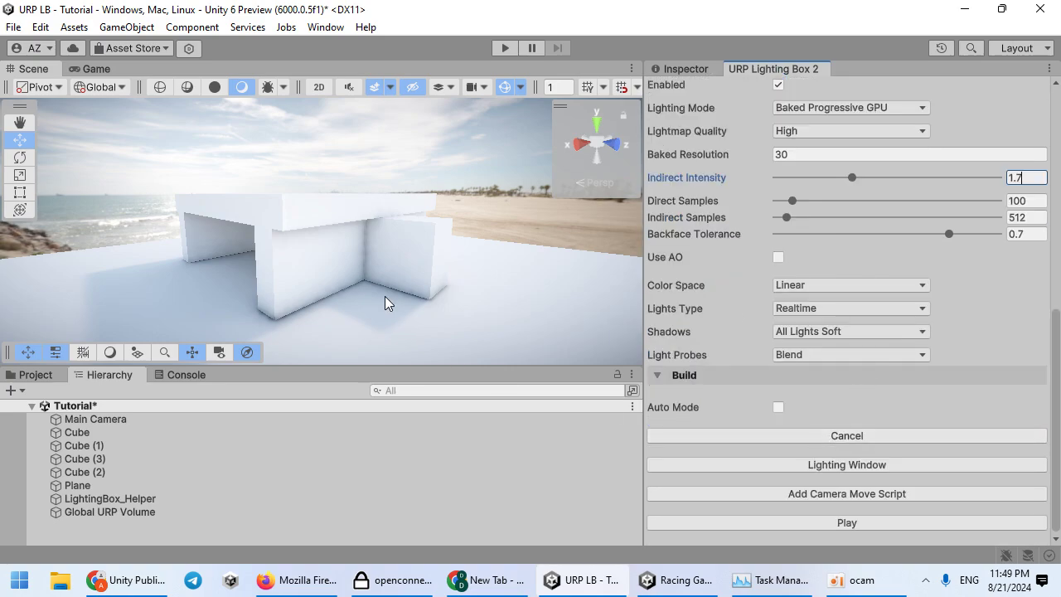
{"action": "left_click_drag", "start_coordinate": [403, 206], "coordinate": [363, 258], "text": "alt"}
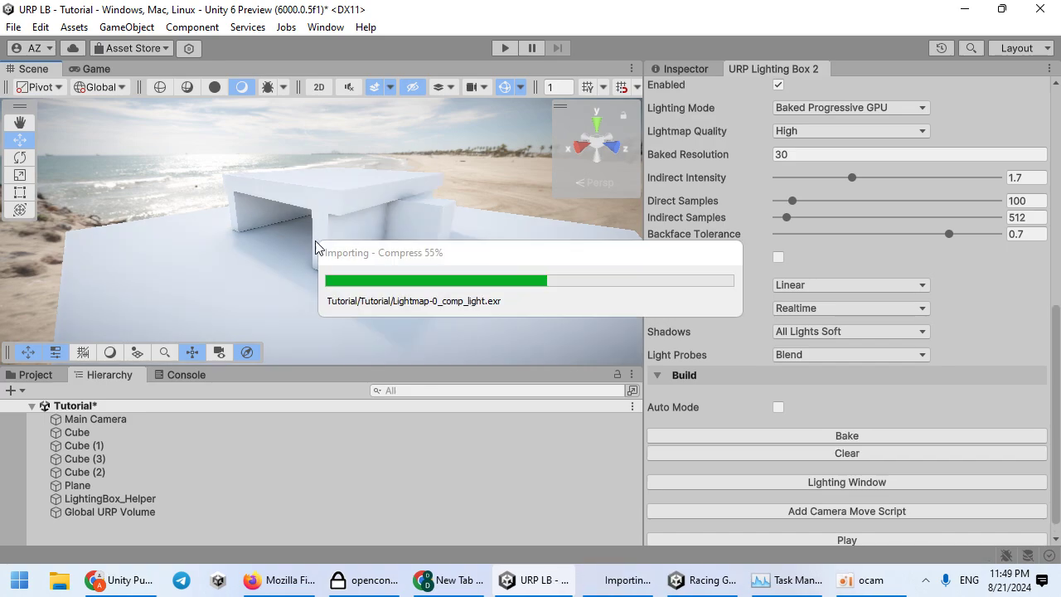
{"action": "key", "text": "w"}
{"action": "right_click_drag", "start_coordinate": [296, 263], "coordinate": [929, 235]}
{"action": "key", "text": "s"}
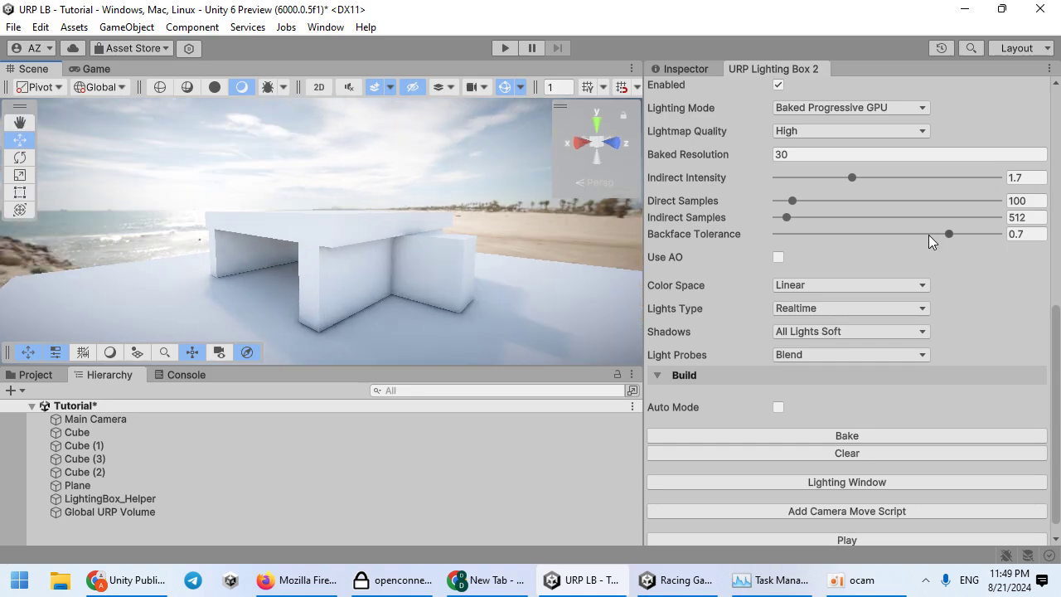
{"action": "right_click_drag", "start_coordinate": [386, 248], "coordinate": [432, 270]}
Step: Raise the Color Grading Exposure to 0.52 and check the brighter structure from a slightly different angle
{"action": "scroll", "coordinate": [801, 191], "scroll_direction": "up", "scroll_amount": 10}
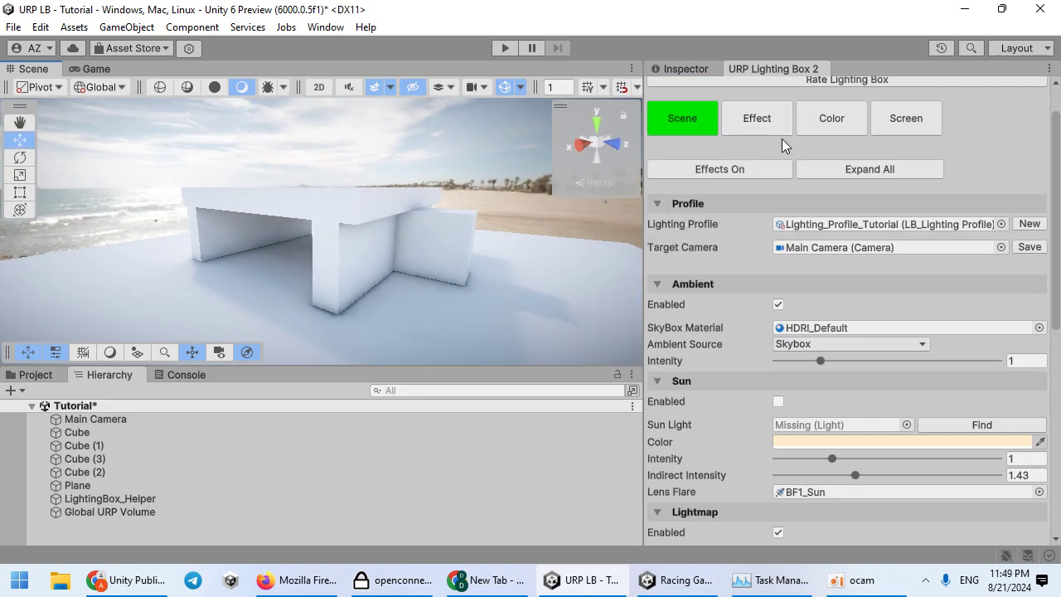
{"action": "left_click", "coordinate": [761, 124]}
{"action": "left_click", "coordinate": [829, 171]}
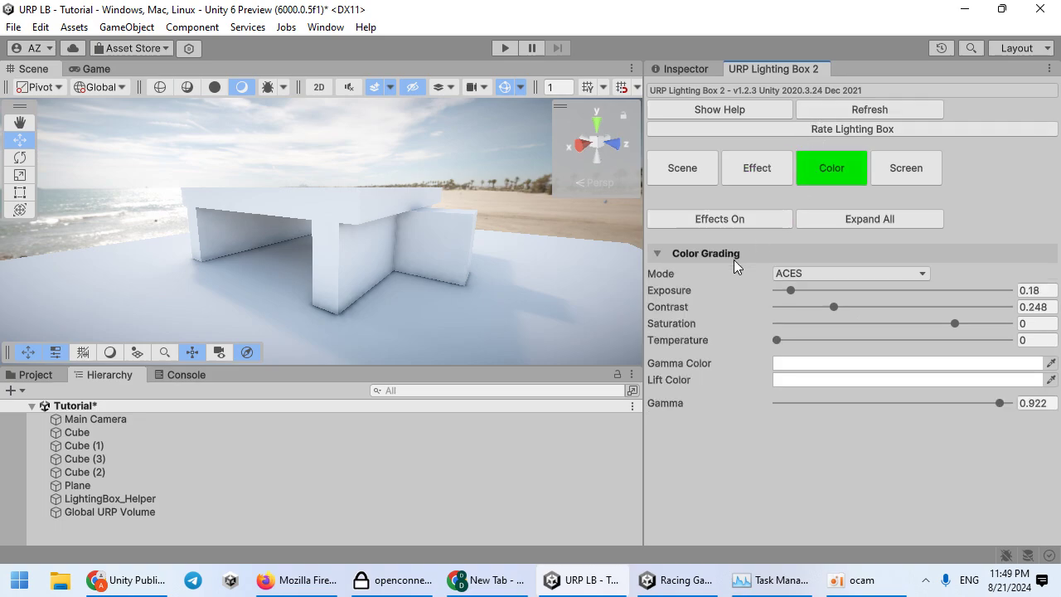
{"action": "left_click_drag", "start_coordinate": [791, 291], "coordinate": [817, 290]}
{"action": "right_click_drag", "start_coordinate": [486, 218], "coordinate": [464, 217]}
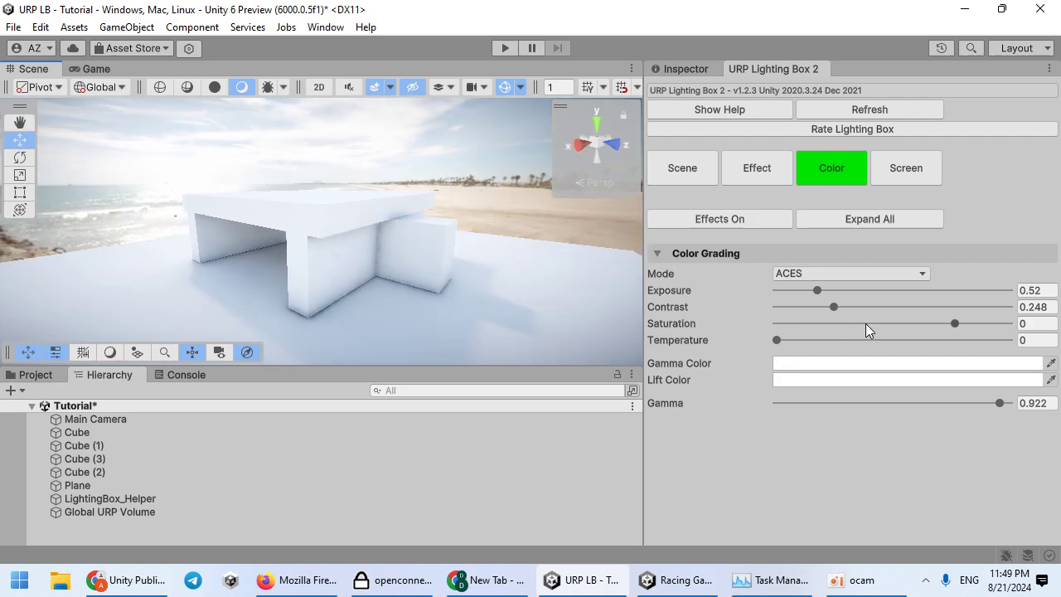
Step: Toggle all effects off and back on to compare the scene, and review the ambient and lightmap settings
{"action": "left_click", "coordinate": [682, 172]}
{"action": "scroll", "coordinate": [777, 376], "scroll_direction": "down", "scroll_amount": 5}
{"action": "scroll", "coordinate": [771, 390], "scroll_direction": "up", "scroll_amount": 5}
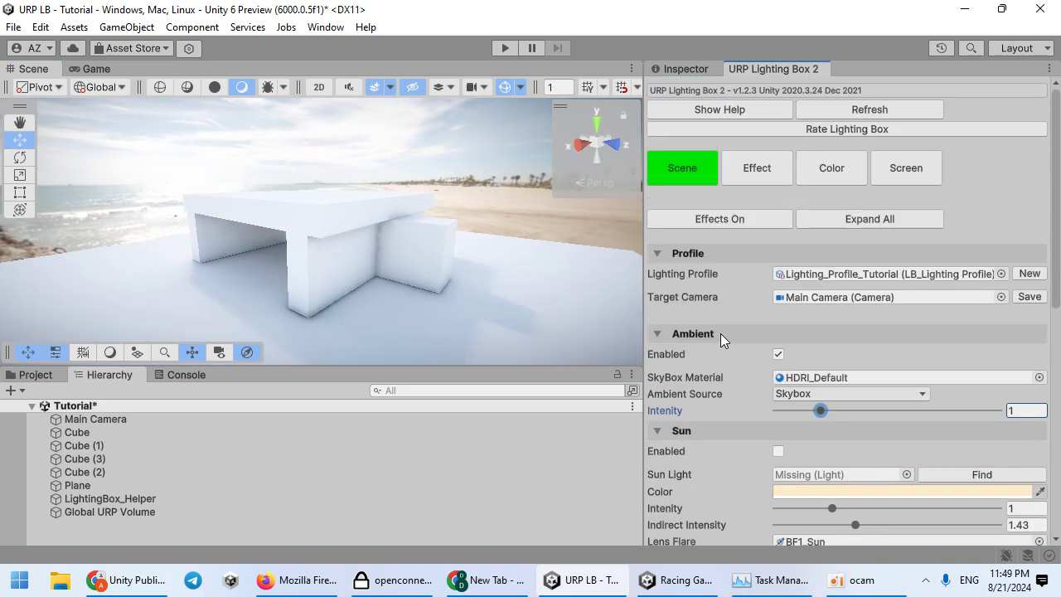
{"action": "left_click", "coordinate": [725, 220]}
{"action": "left_click", "coordinate": [725, 220]}
{"action": "scroll", "coordinate": [750, 315], "scroll_direction": "down", "scroll_amount": 10}
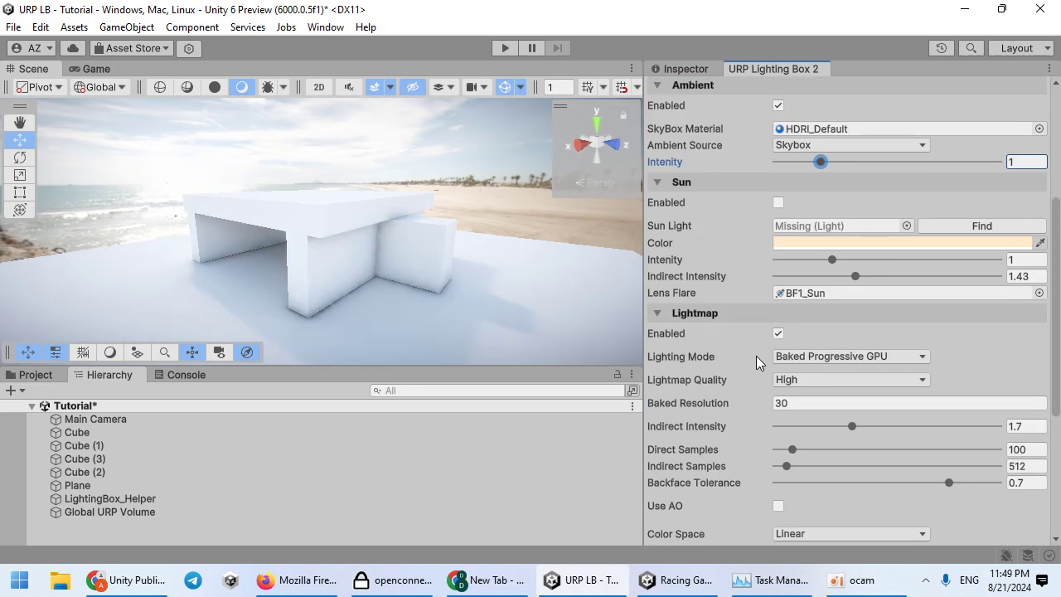
{"action": "left_click", "coordinate": [833, 583]}
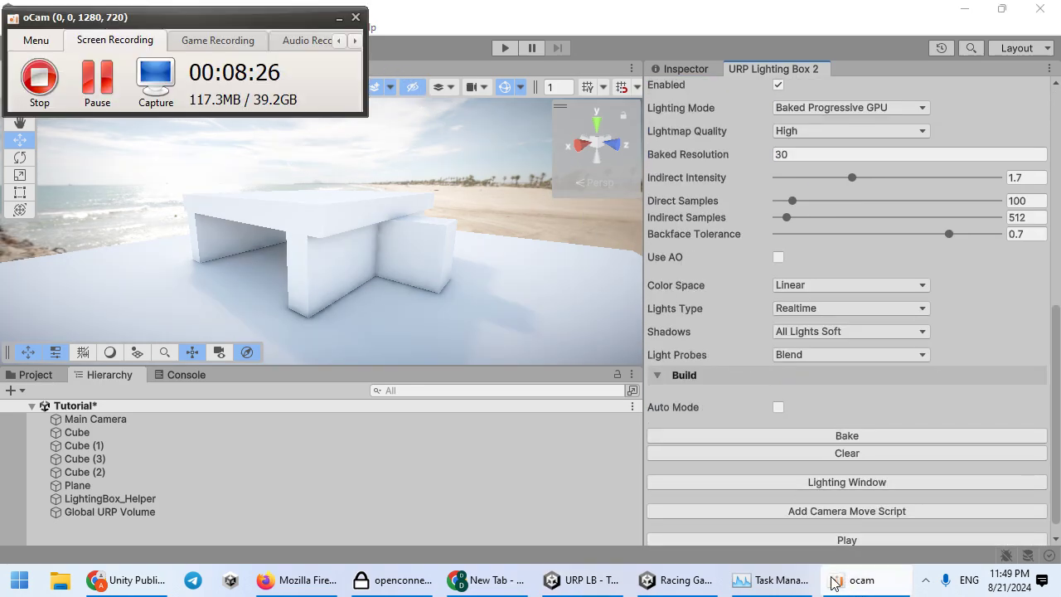